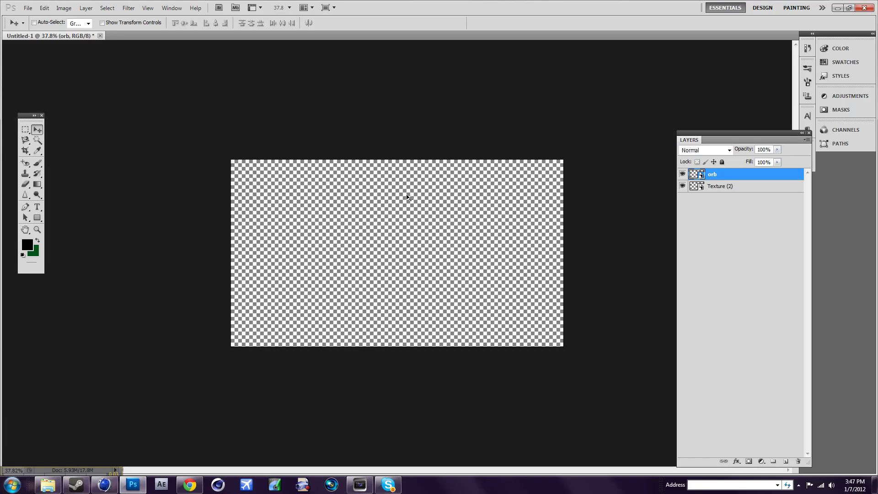
- Add a new empty layer and move it to the bottom of the layer stack
scroll(470, 234, "up", 3)
scroll(470, 234, "down", 2)
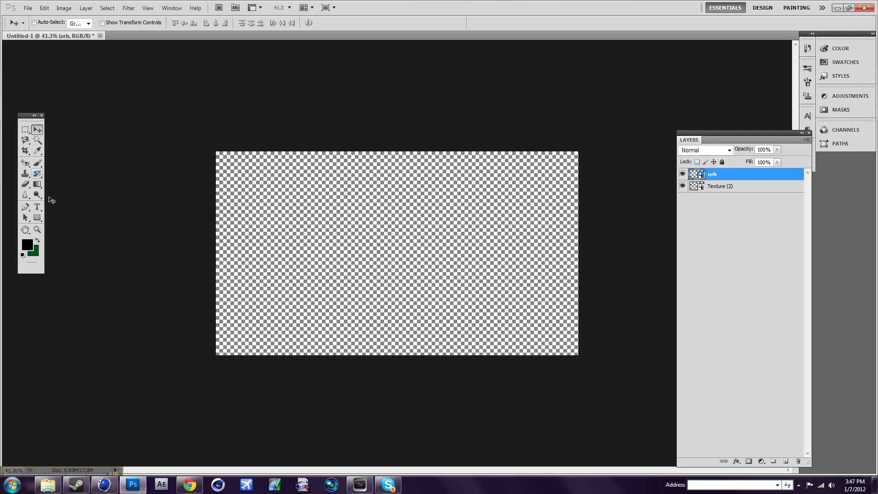
left_click(38, 184)
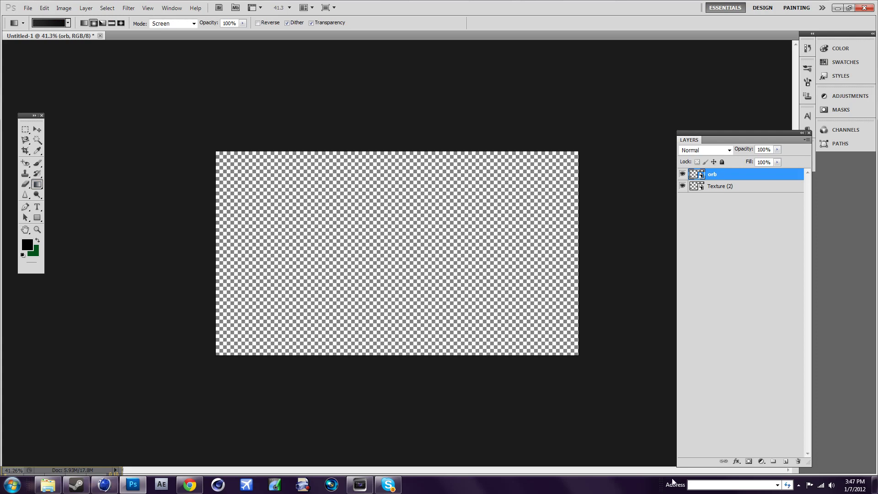
left_click(785, 463)
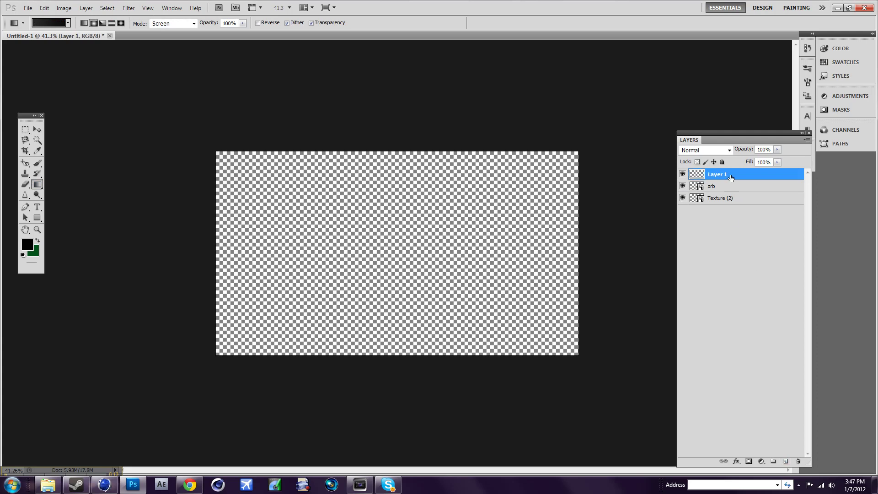
left_click_drag(730, 177, 733, 211)
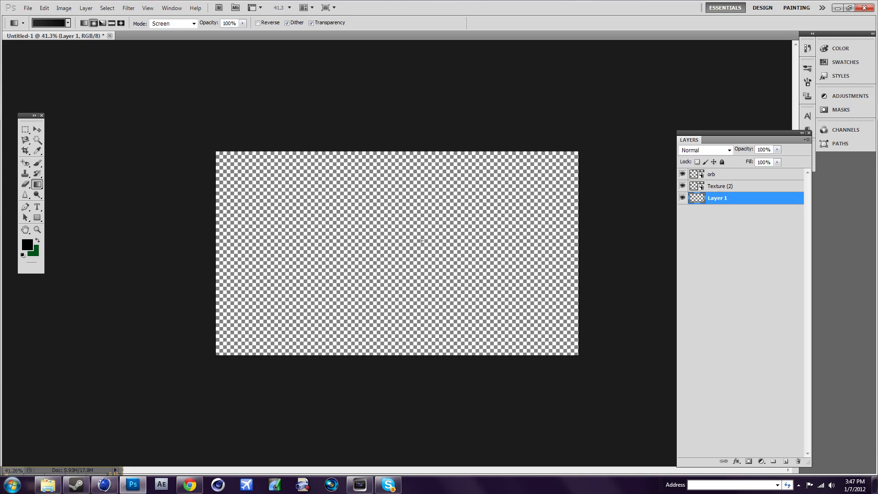
- Draw a dark radial gradient on the new layer, lighter at the canvas centre
left_click(50, 26)
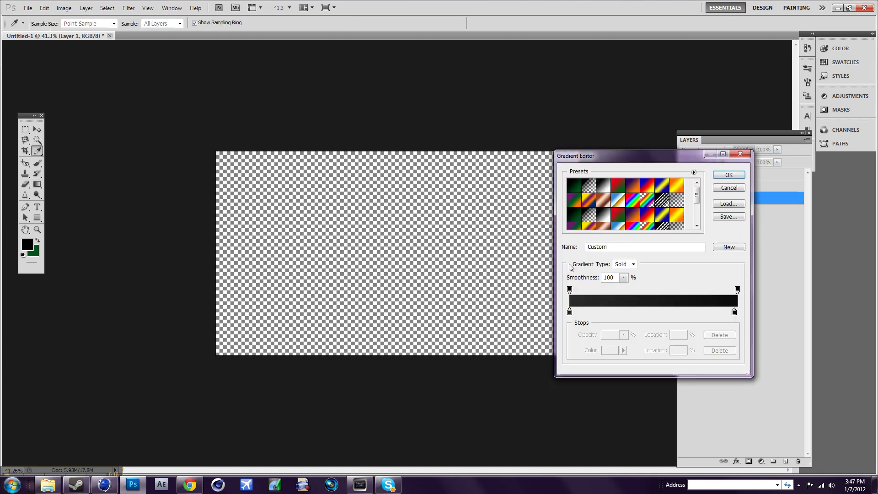
left_click(730, 180)
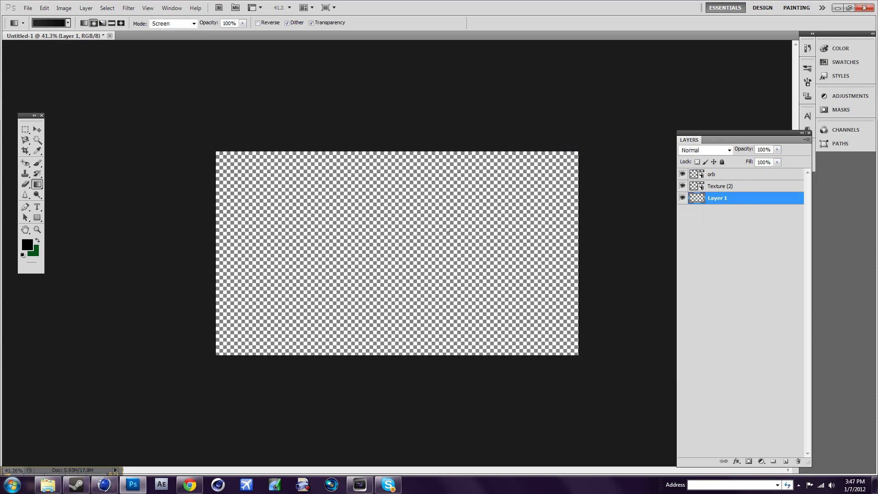
left_click_drag(387, 254, 580, 150)
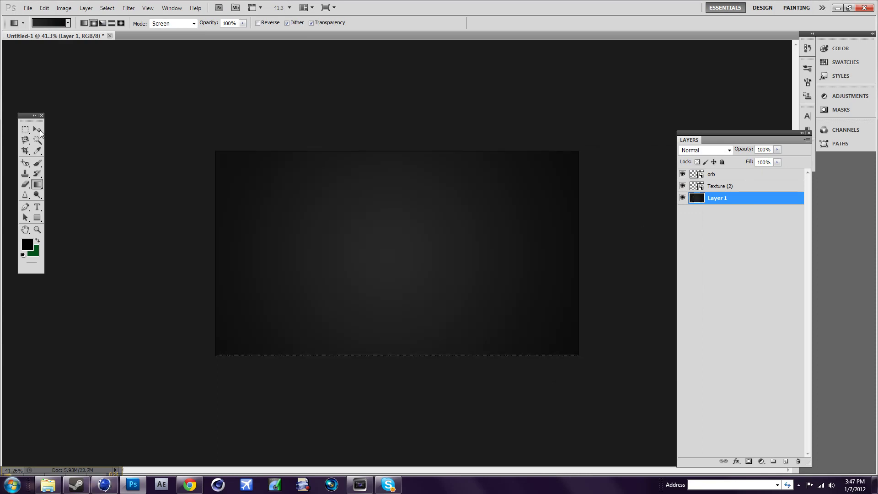
left_click(39, 131)
- Move the stone Texture (2) layer over the canvas, clip it to Layer 1, and blend it as Overlay
left_click(716, 184)
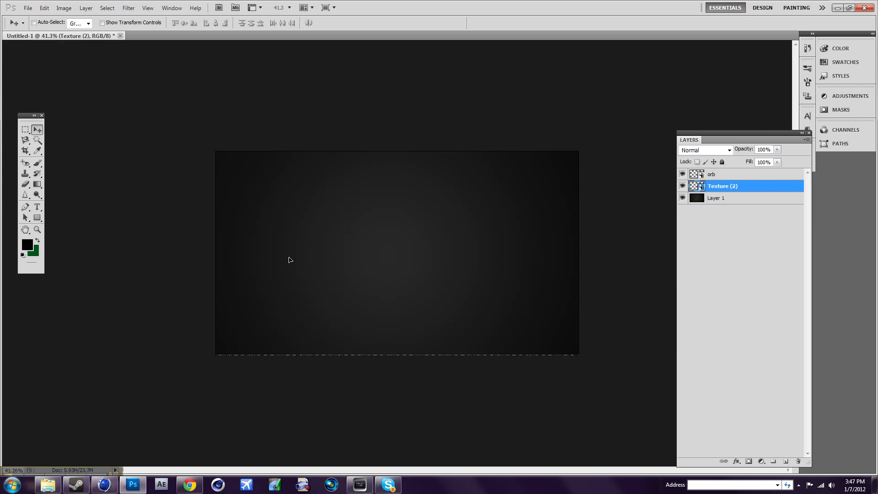
left_click_drag(289, 260, 586, 226)
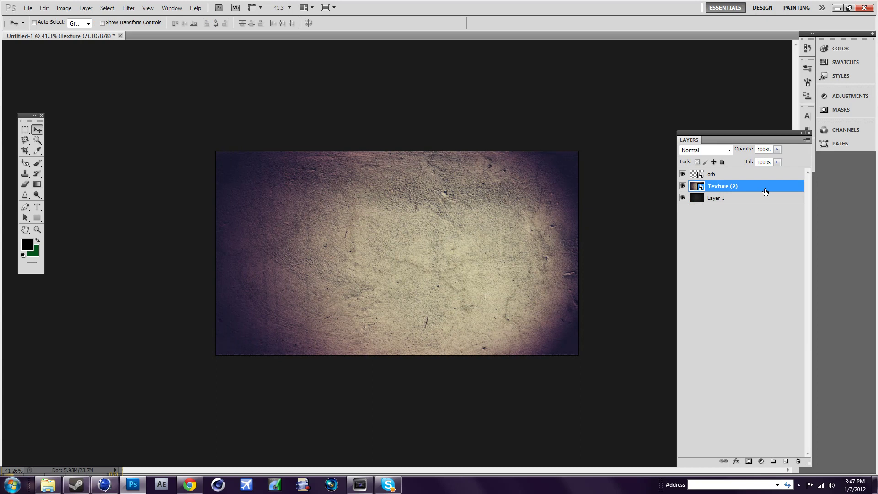
left_click_drag(763, 192, 746, 194)
left_click(746, 194, "alt")
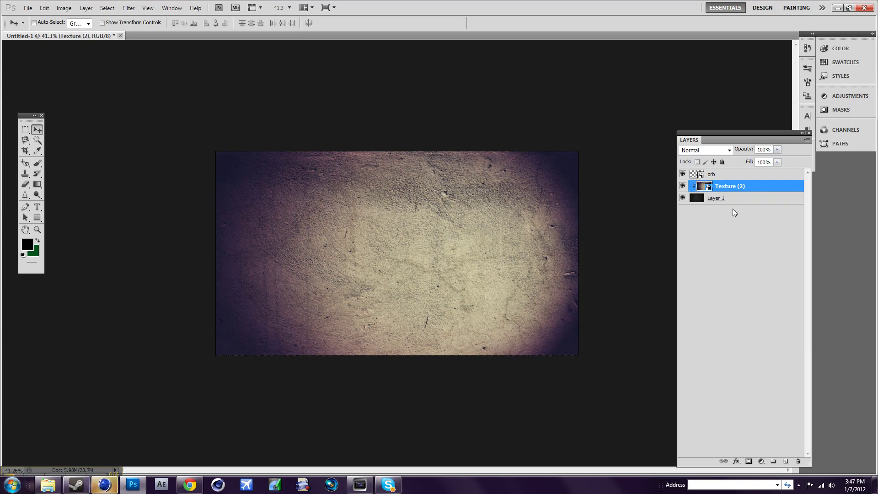
left_click(729, 152)
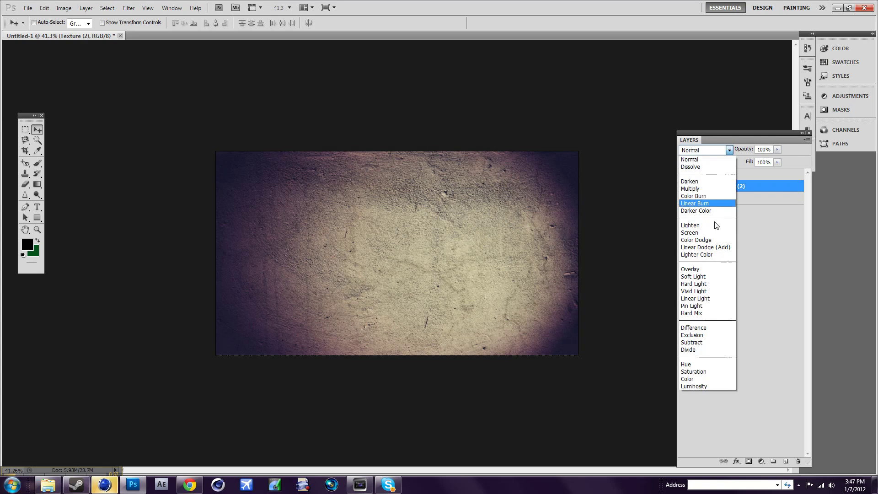
left_click(705, 269)
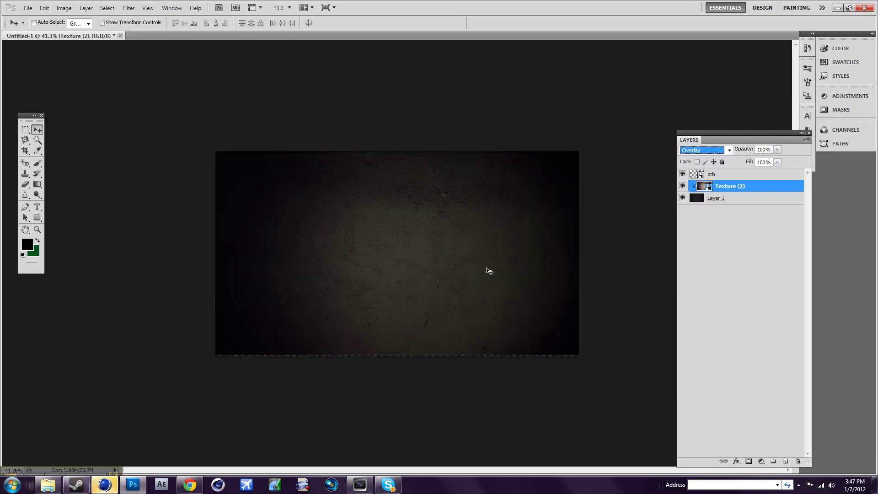
left_click(762, 218)
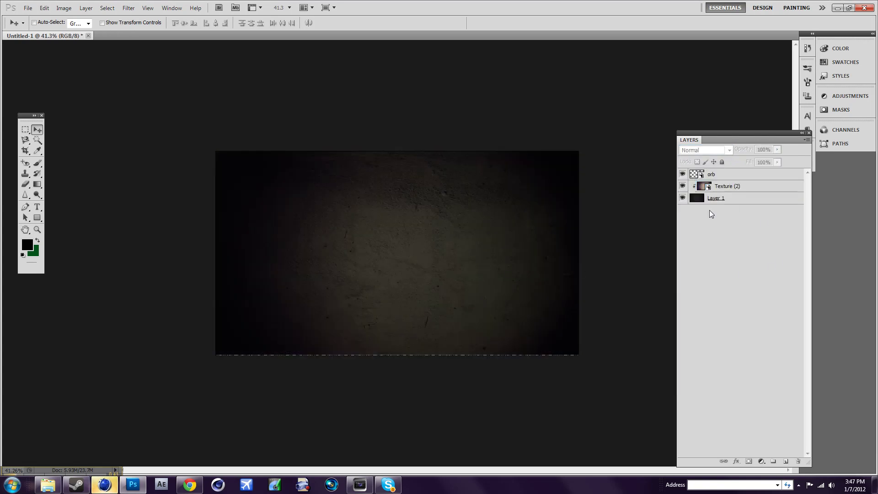
- Centre the yellow orb layer on the canvas and stretch it slightly taller with Free Transform
left_click(737, 176)
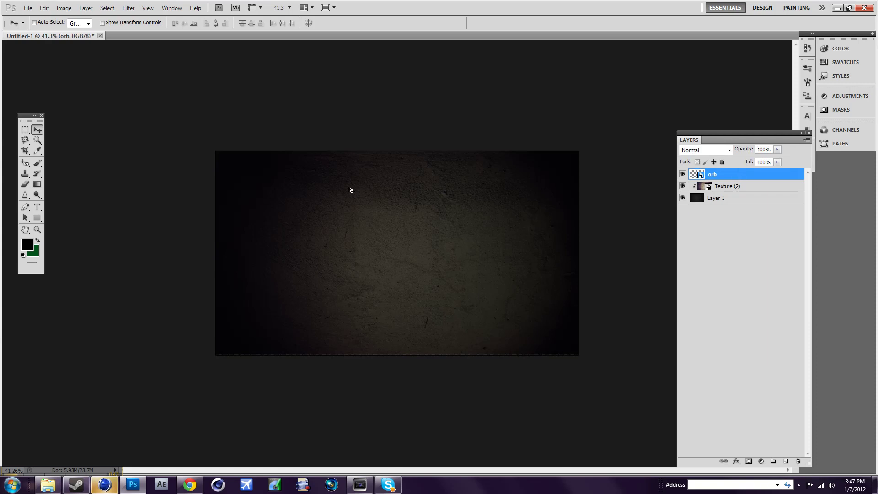
left_click_drag(314, 284, 443, 321)
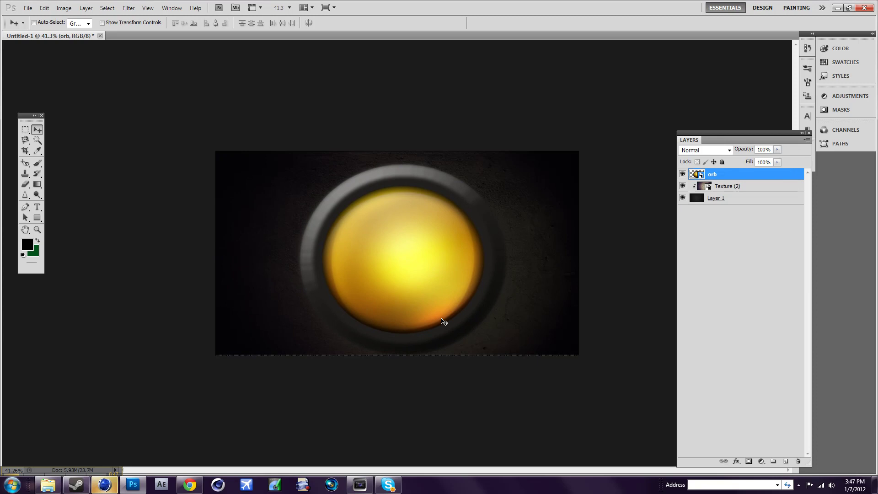
key("ctrl+t")
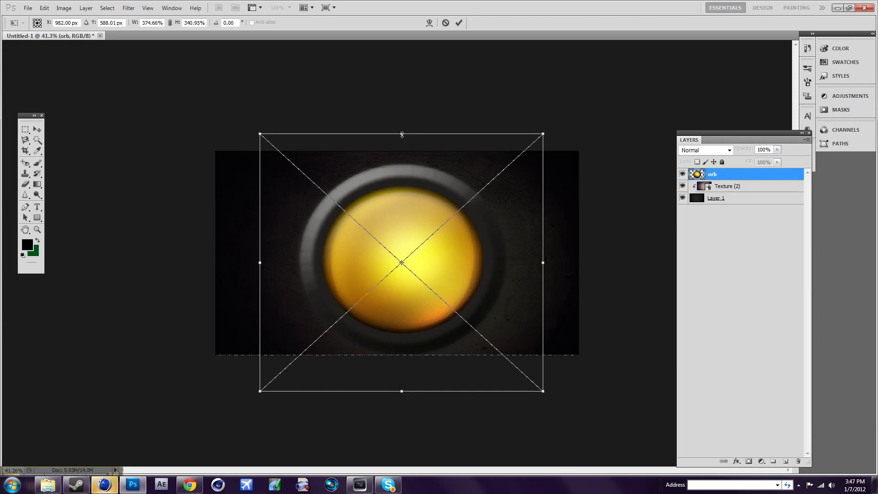
left_click_drag(403, 115, 407, 122)
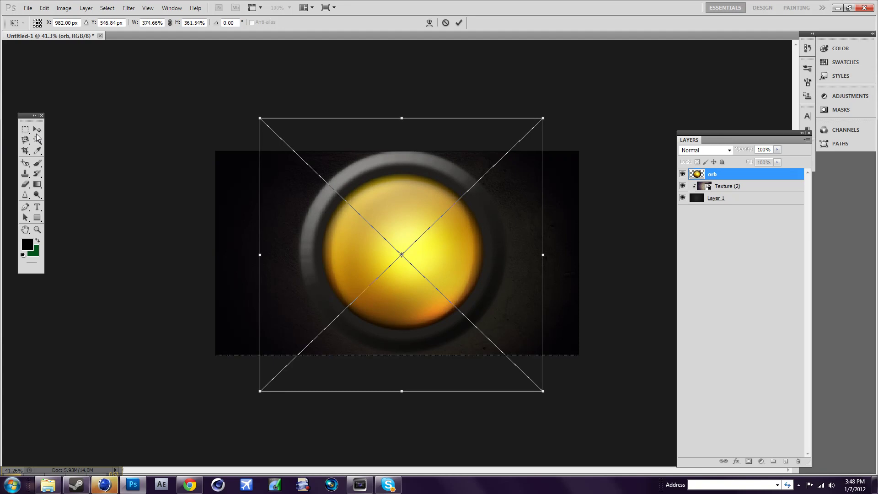
key("v")
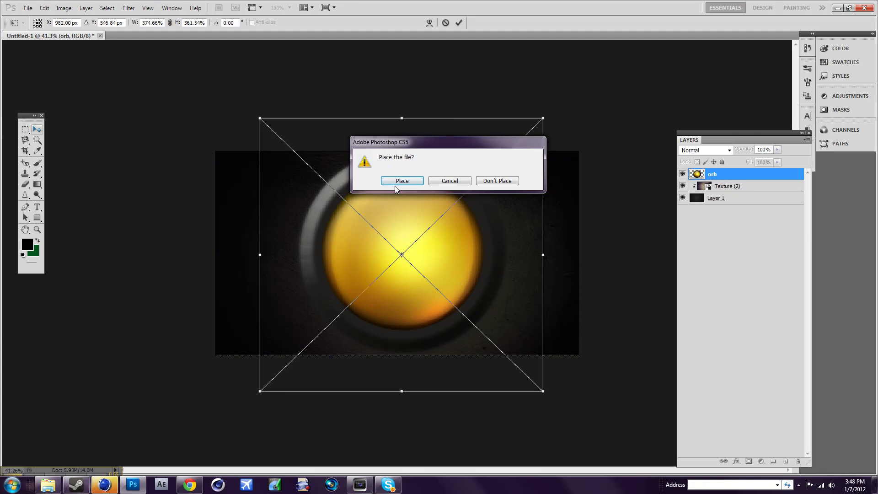
left_click(403, 181)
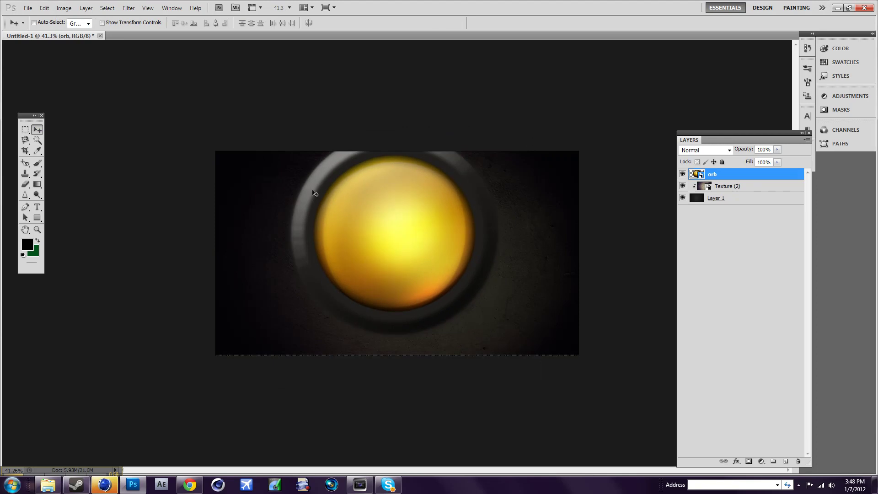
key("ctrl+z")
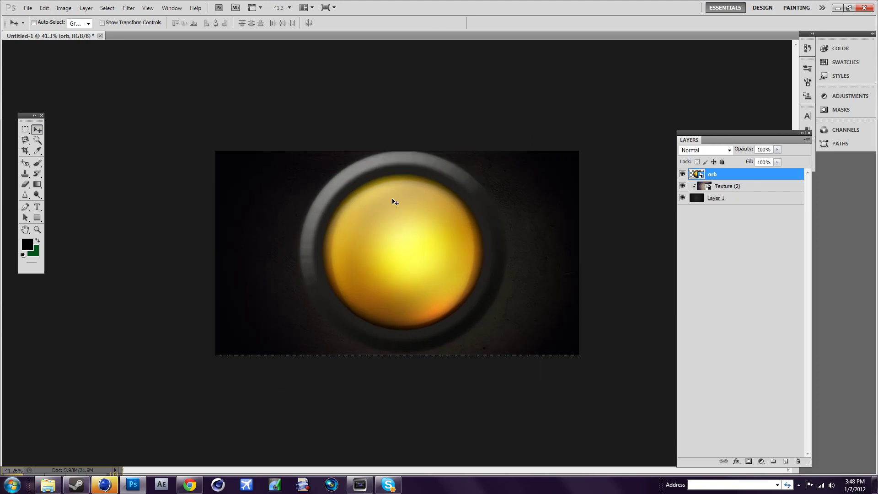
- Type the title JAIILBREAKZ in Agency FB across the orb, replacing a first attempt
left_click(38, 207)
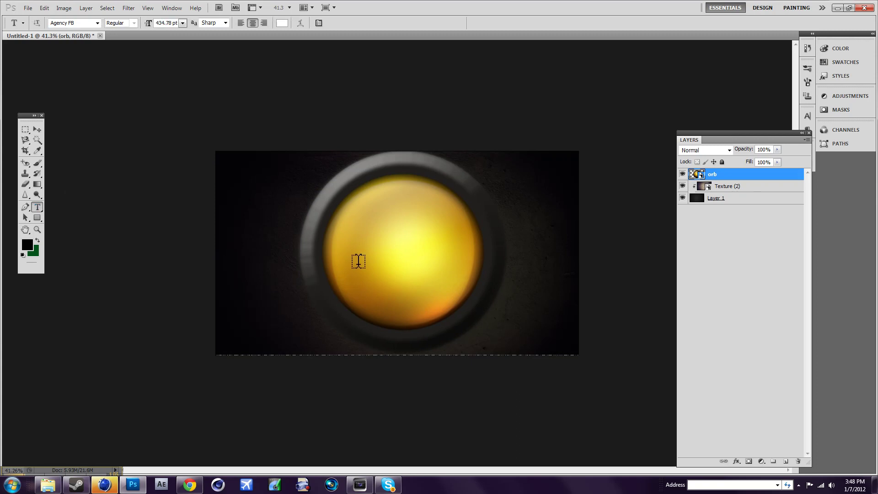
left_click(356, 260)
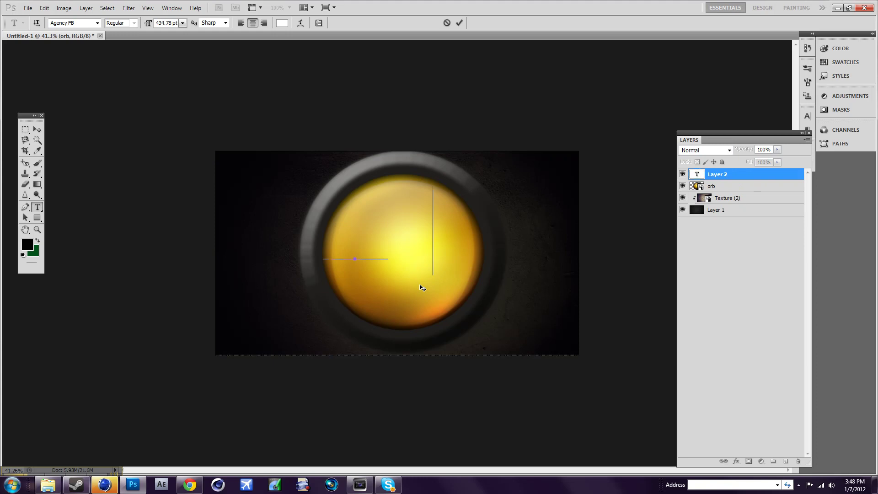
type("REAKZ")
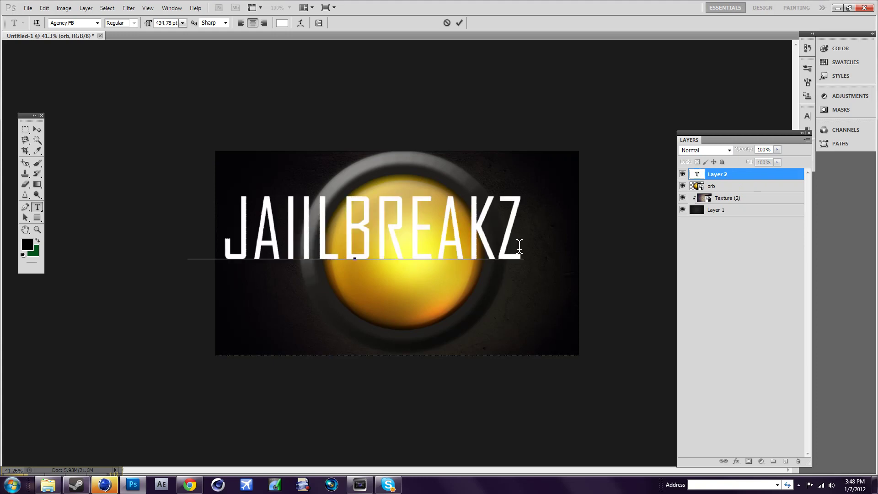
key("ctrl+a")
key("BackSpace")
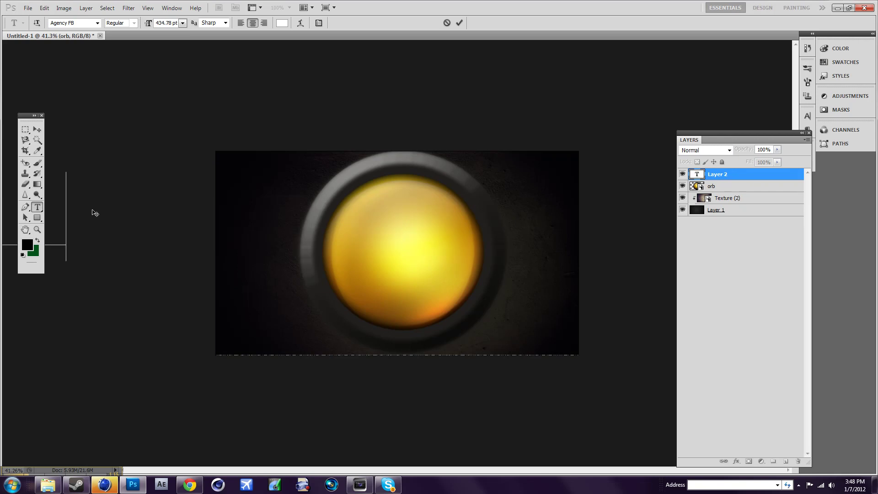
type("JAIILBREAKZ")
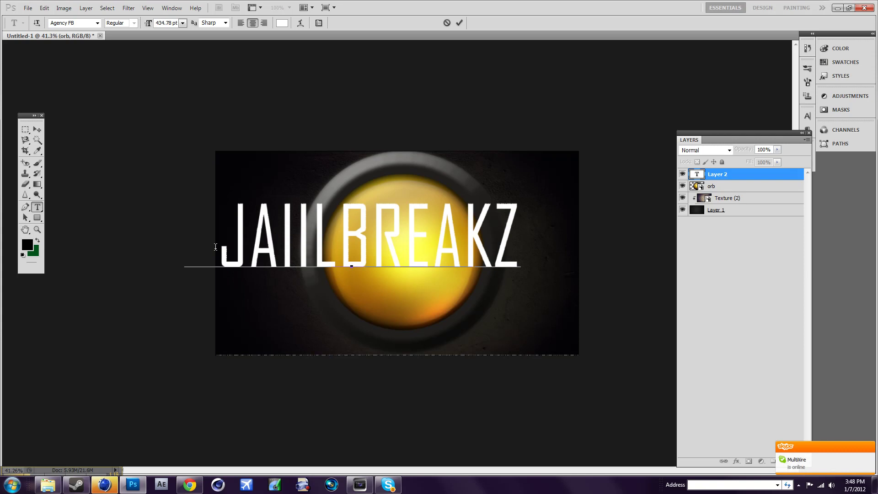
- Colour the whole title text pure black and commit the text layer
key("ctrl+a")
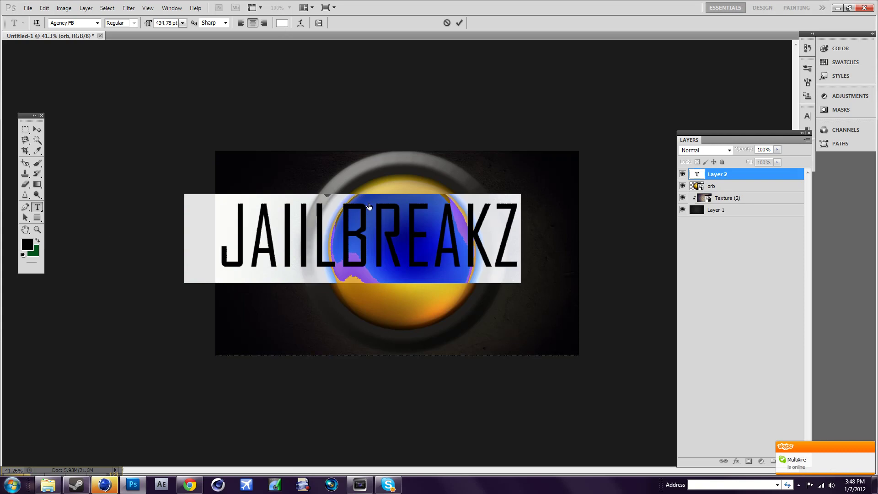
left_click(283, 26)
left_click(610, 390)
left_click(583, 416)
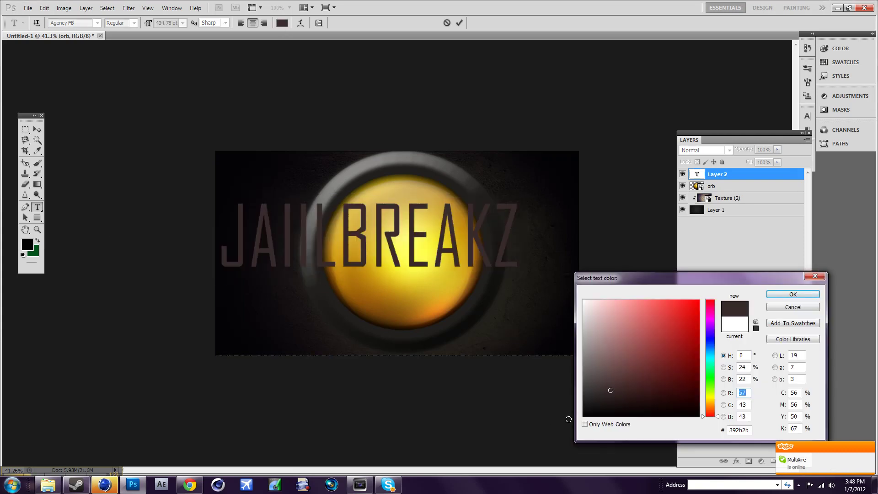
left_click(786, 295)
left_click(37, 130)
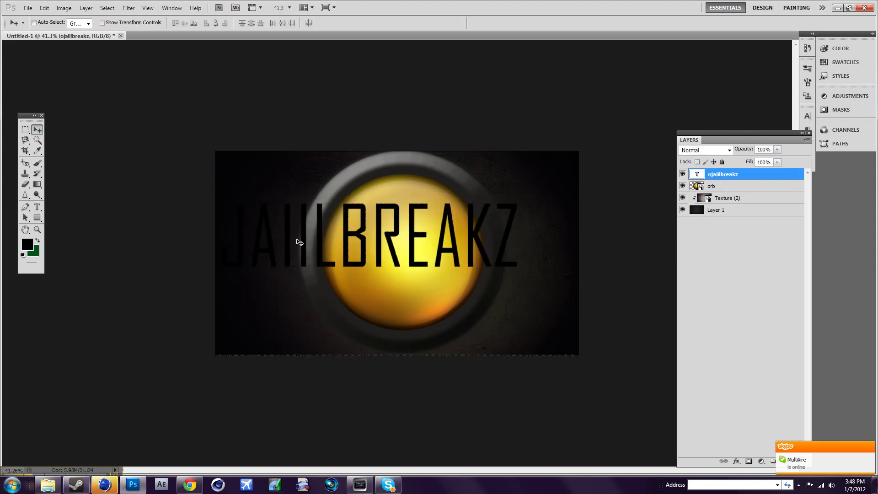
- Move the title onto the orb and scale it to about 42% width and 51% height
left_click_drag(299, 243, 448, 252)
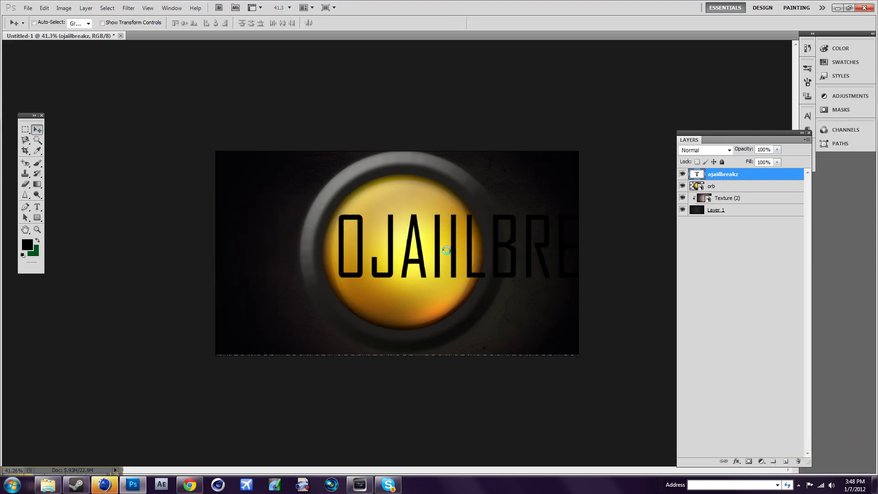
key("ctrl+r")
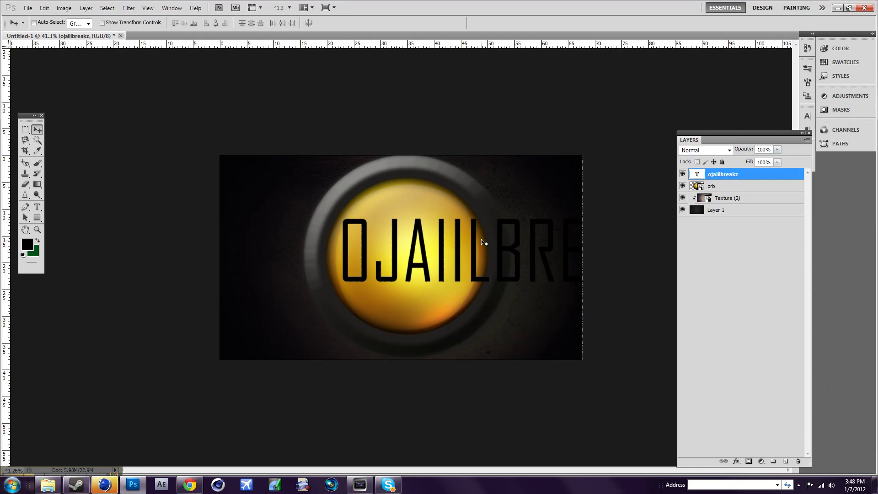
key("ctrl+t")
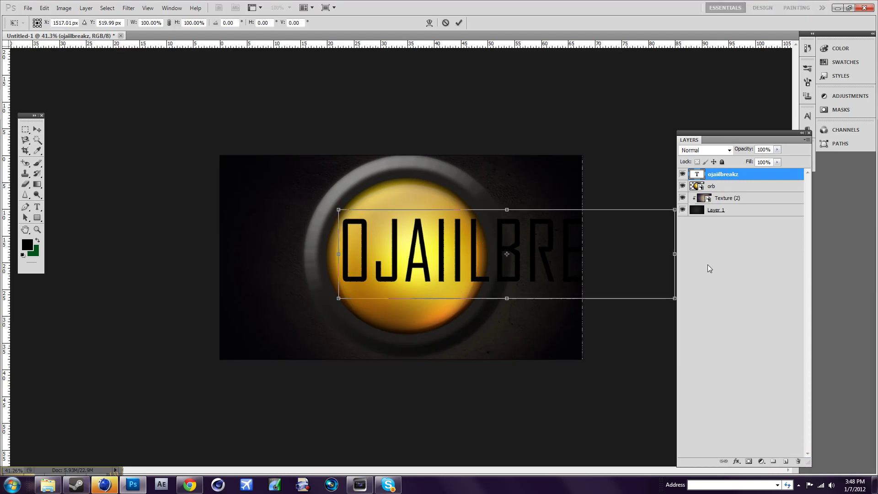
left_click_drag(665, 254, 479, 254)
left_click_drag(405, 222, 401, 220)
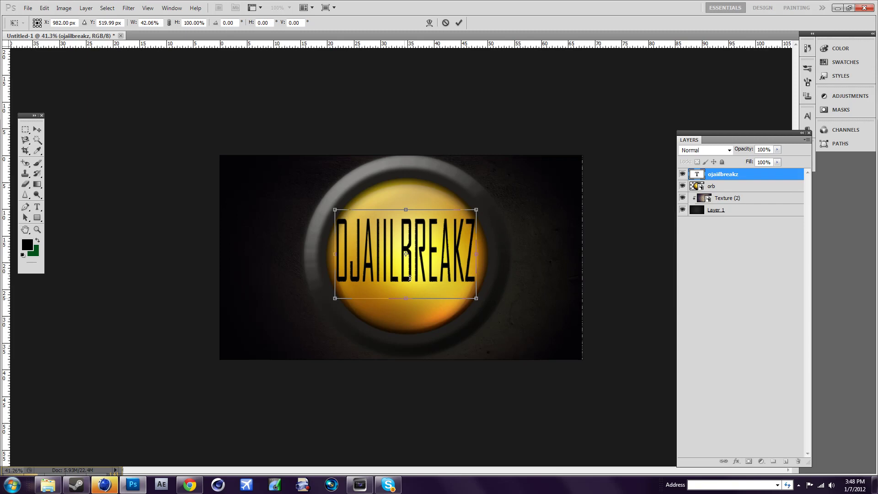
left_click_drag(409, 278, 410, 274)
left_click_drag(406, 209, 406, 227)
left_click(37, 130)
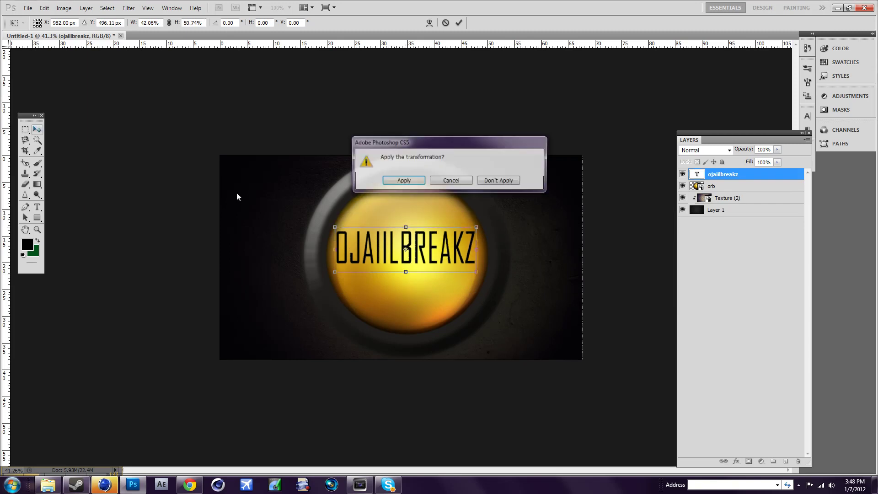
left_click(392, 181)
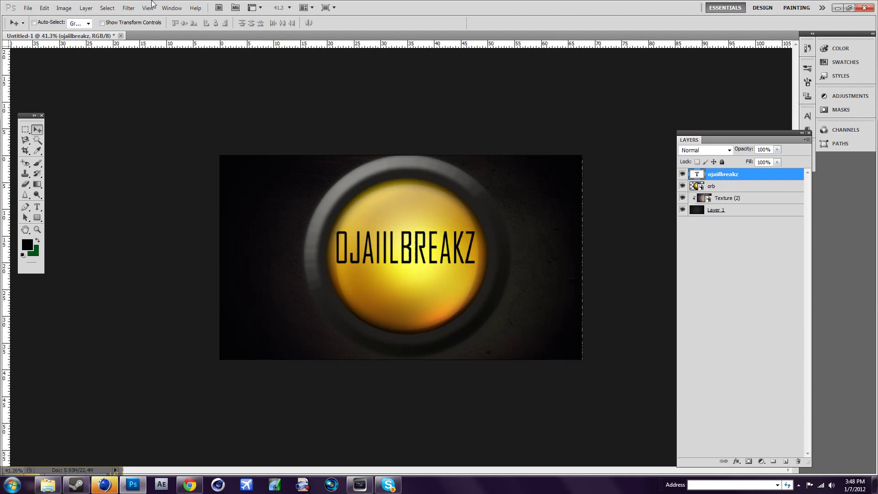
- Rasterize the title, apply a 100% Normal Spherize filter, and dismiss the Norton security popup
left_click(128, 8)
mouse_move(158, 172)
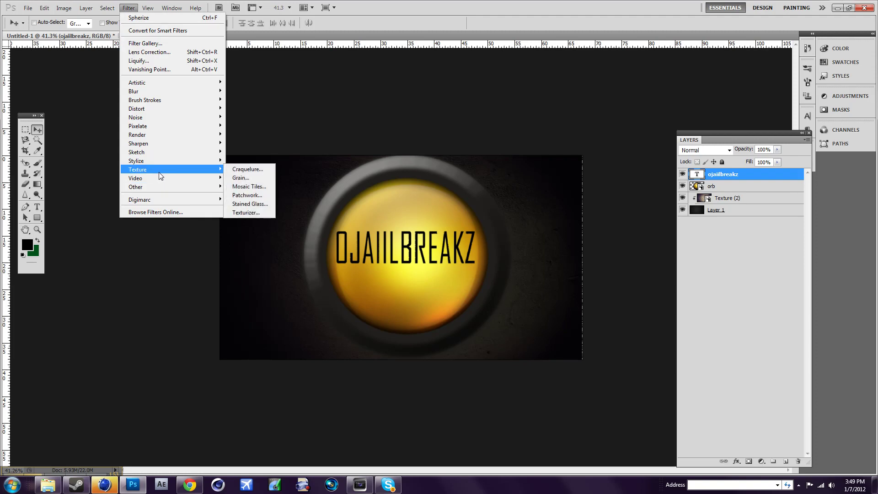
mouse_move(165, 108)
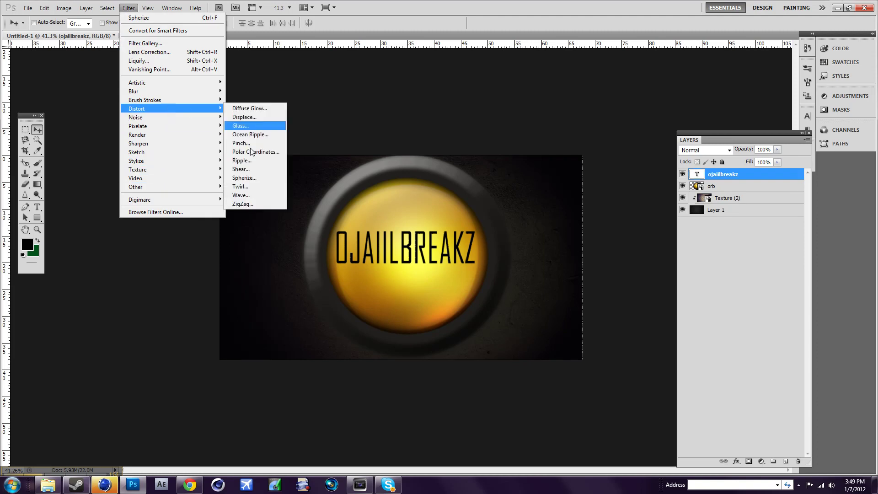
left_click(244, 177)
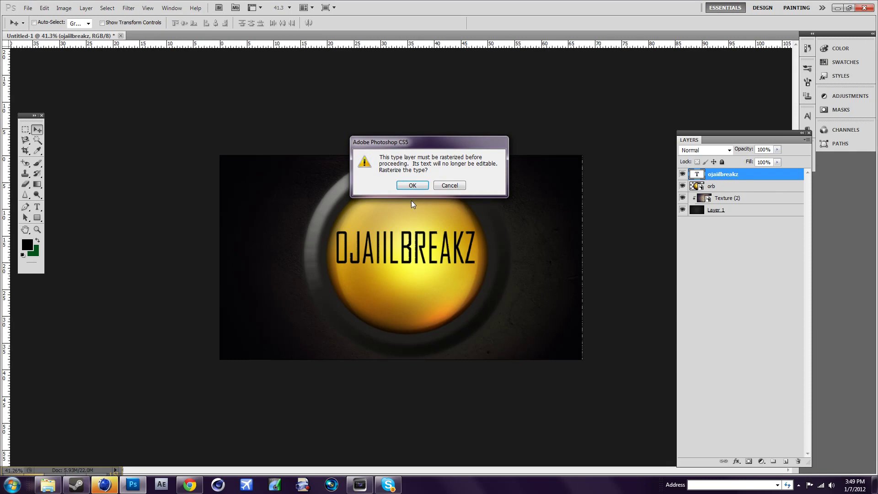
left_click(412, 185)
left_click(389, 232)
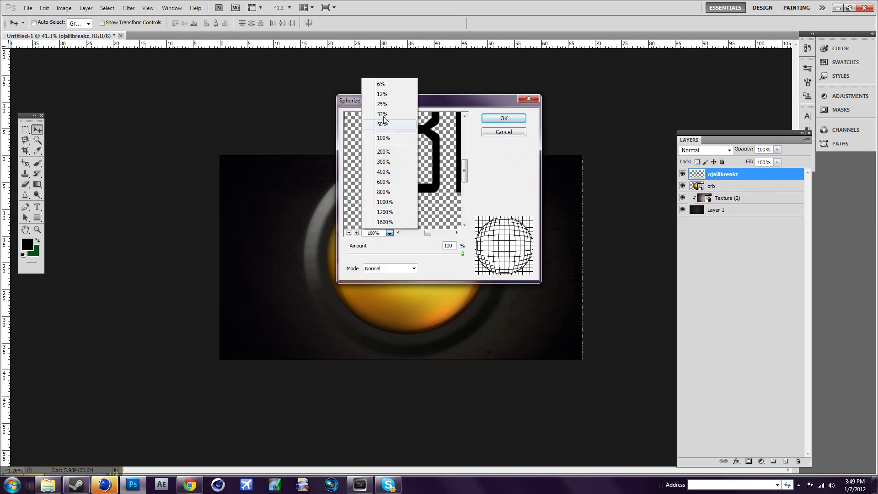
left_click(382, 94)
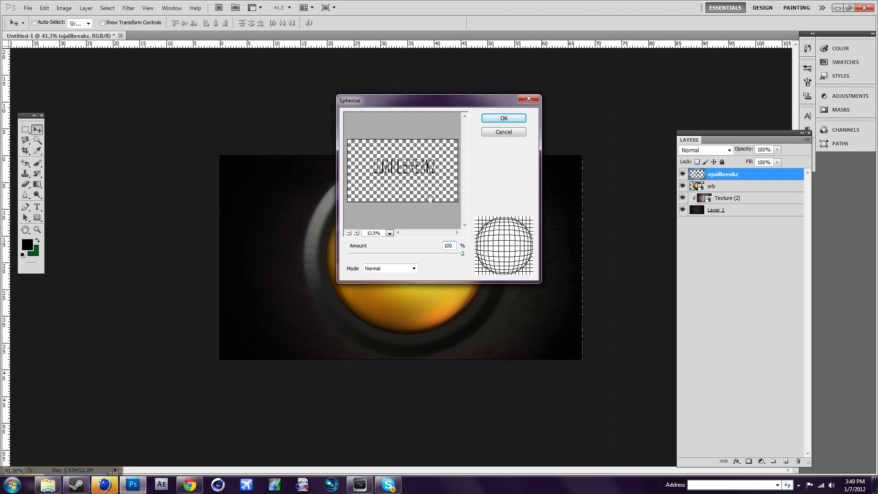
left_click(490, 118)
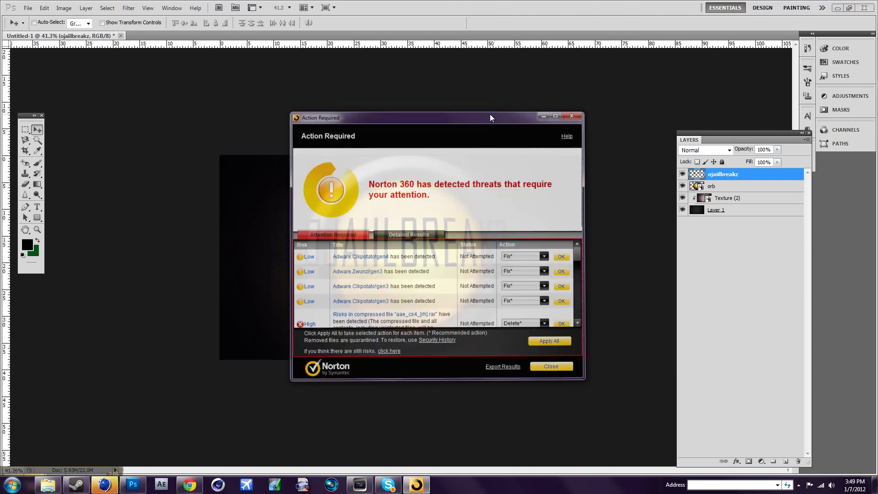
left_click(579, 101)
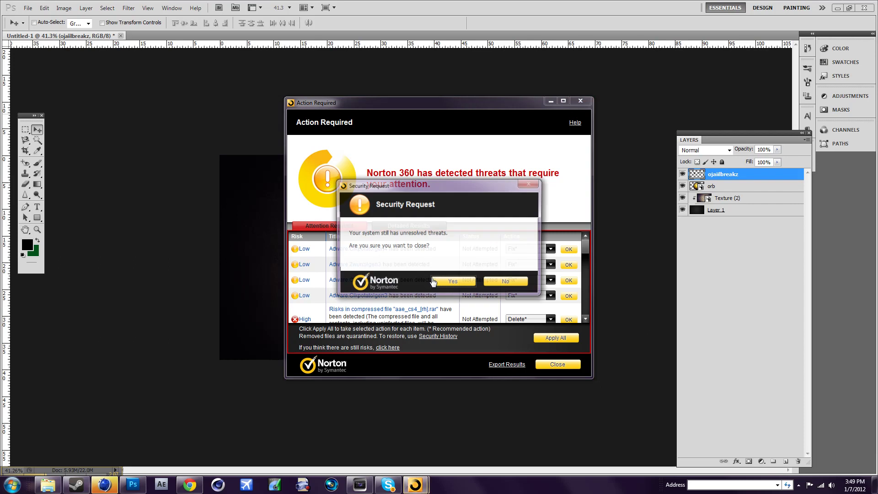
left_click(454, 283)
- Squeeze the spherized title to about 75% width and 66% height, centred in the orb
key("ctrl+t")
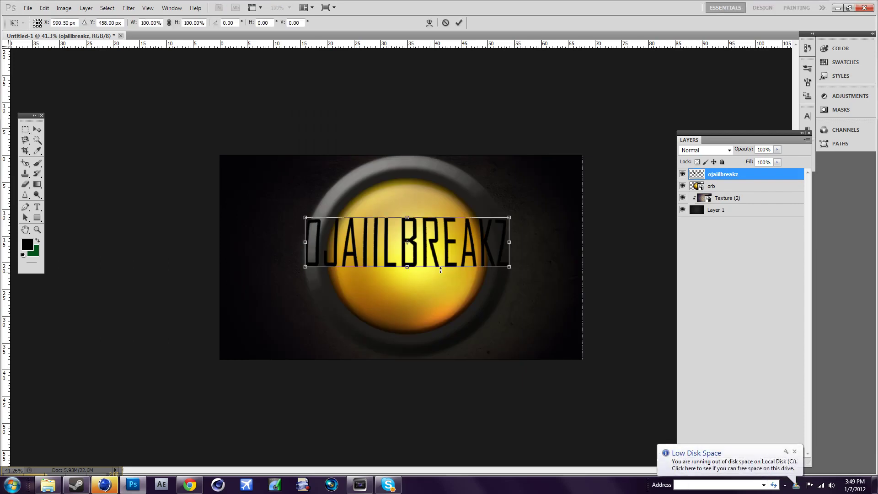
left_click_drag(509, 242, 486, 245)
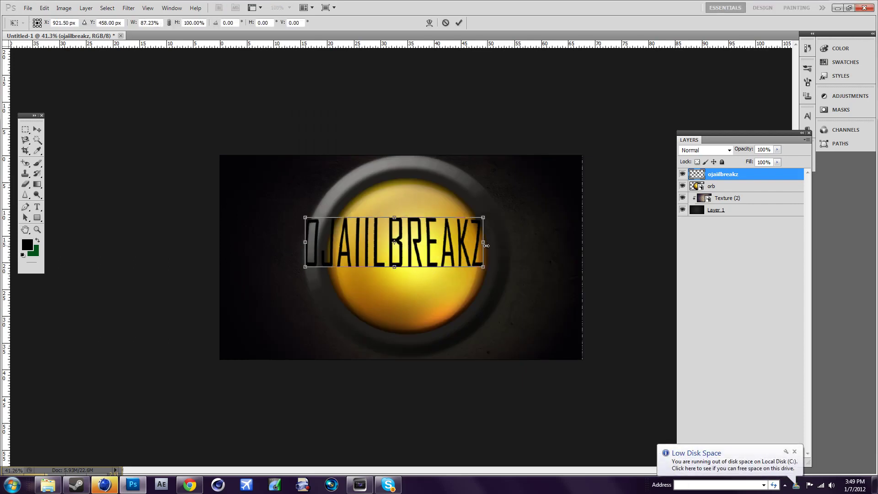
left_click_drag(306, 244, 331, 248)
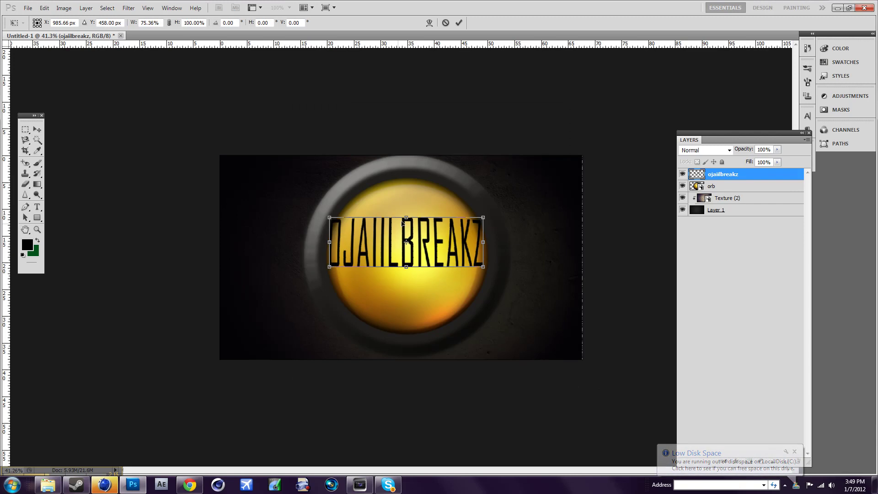
left_click_drag(406, 219, 406, 235)
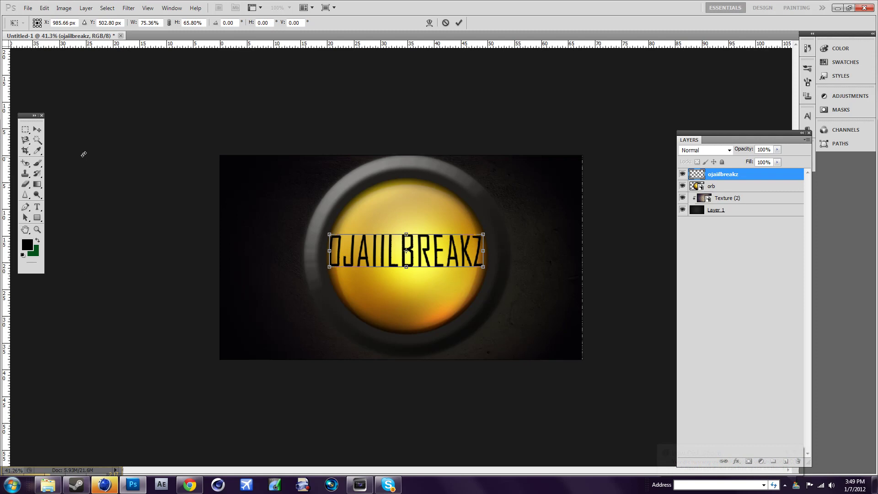
left_click(39, 130)
left_click(402, 180)
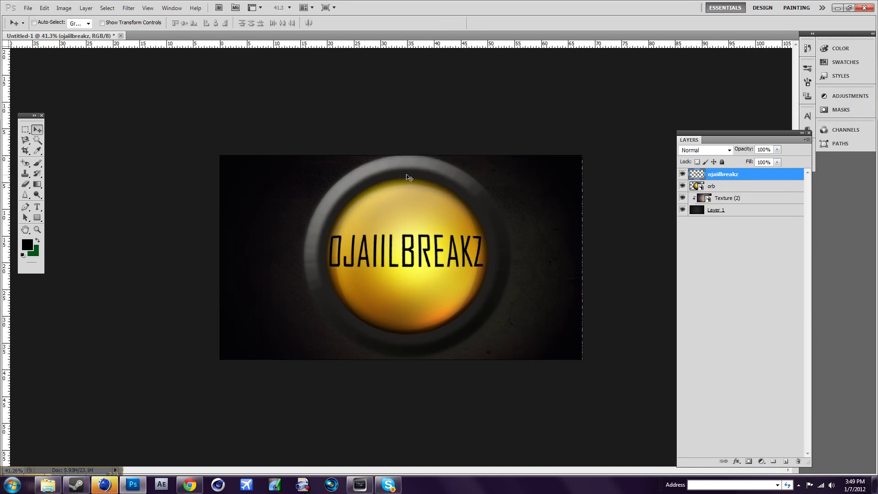
- Add a 53% opacity Gradient Overlay and a diagonal black checker Pattern Overlay to the title layer
double_click(747, 177)
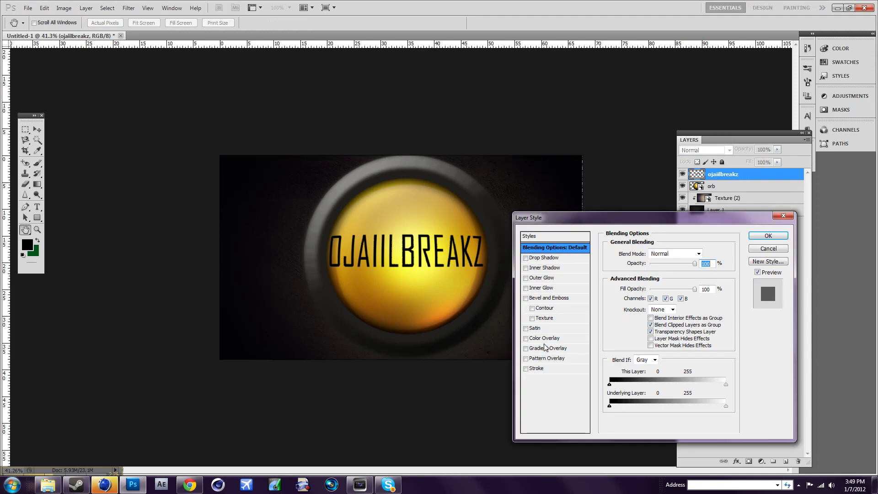
left_click(545, 348)
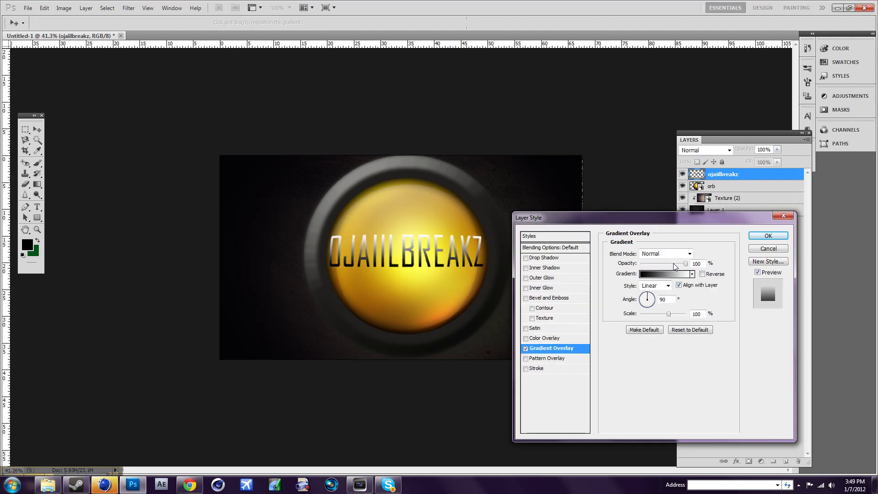
left_click_drag(674, 267, 663, 270)
left_click(556, 358)
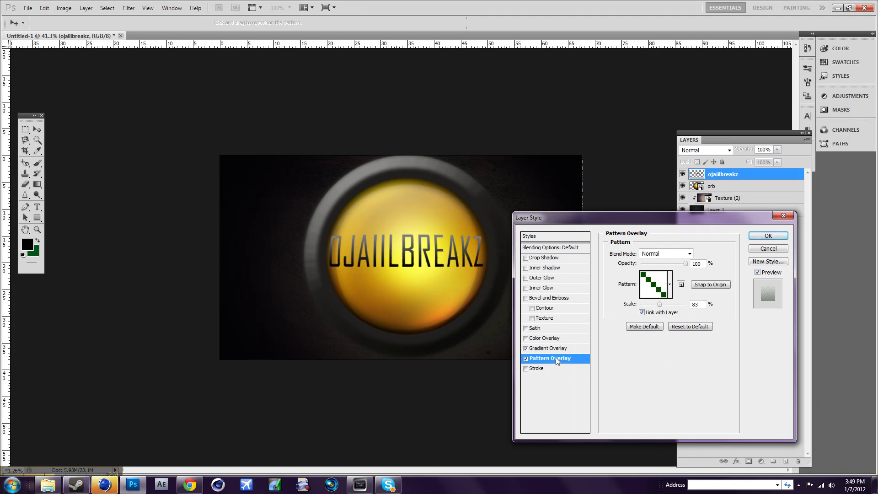
left_click(670, 284)
left_click(656, 358)
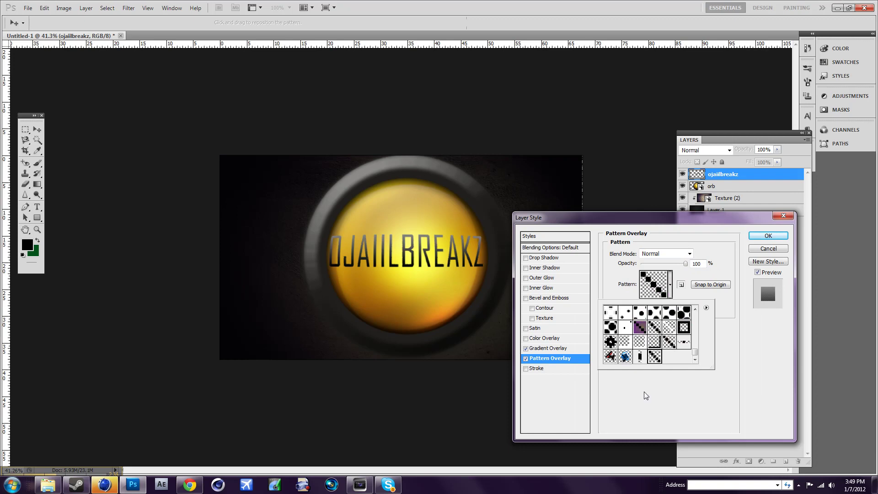
left_click(646, 388)
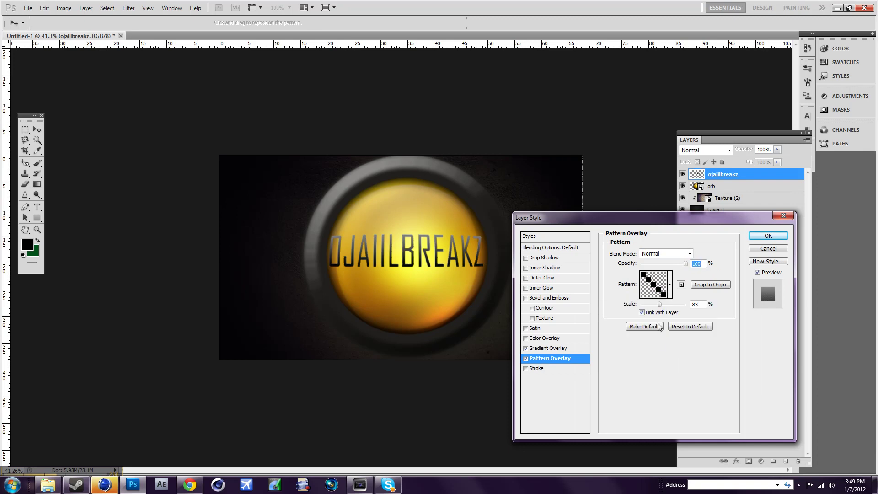
left_click(773, 236)
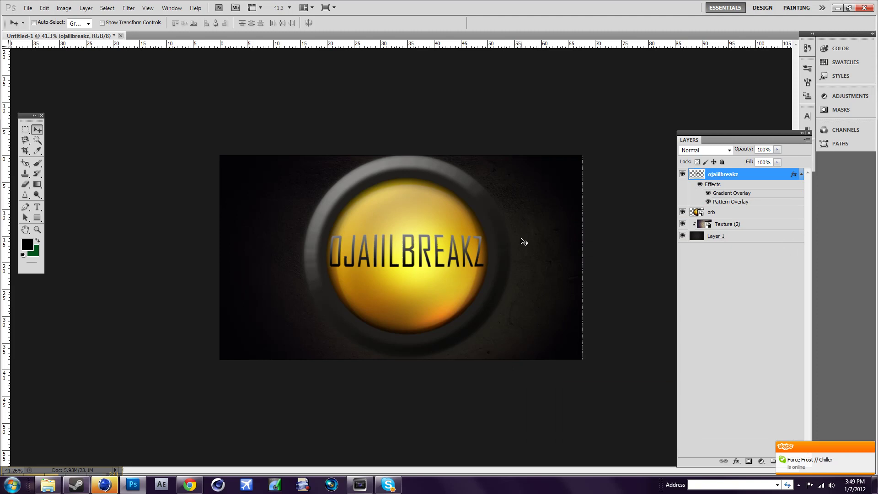
- Select the ojaiilbreakz layer and set the Eraser to a 79 px soft round brush at 0% hardness
key("ctrl+minus")
key("ctrl+plus")
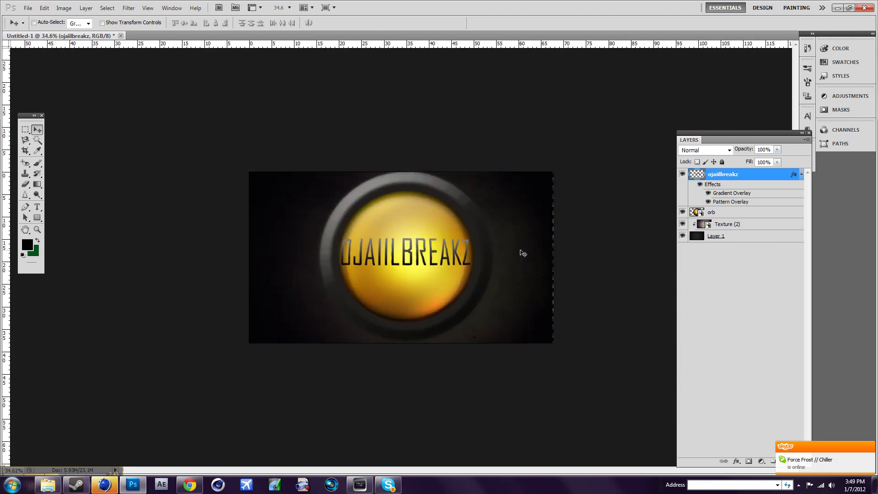
key("ctrl+plus")
left_click(727, 213)
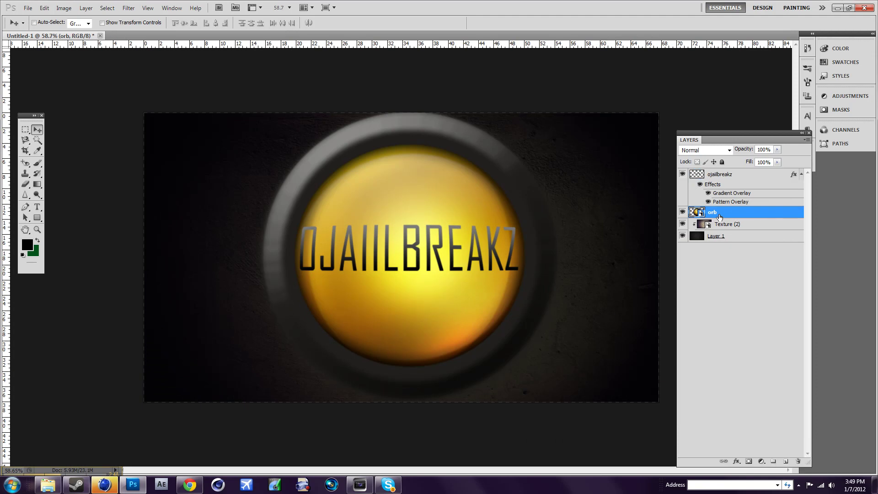
left_click(726, 174)
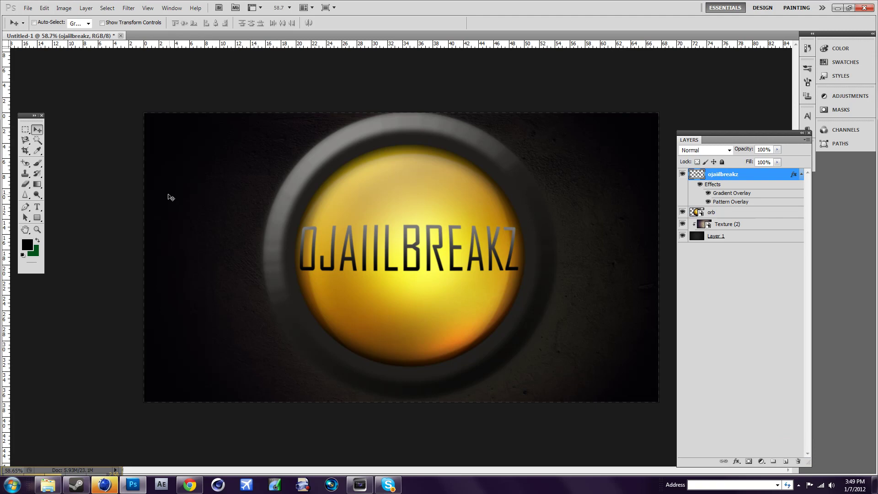
left_click(26, 184)
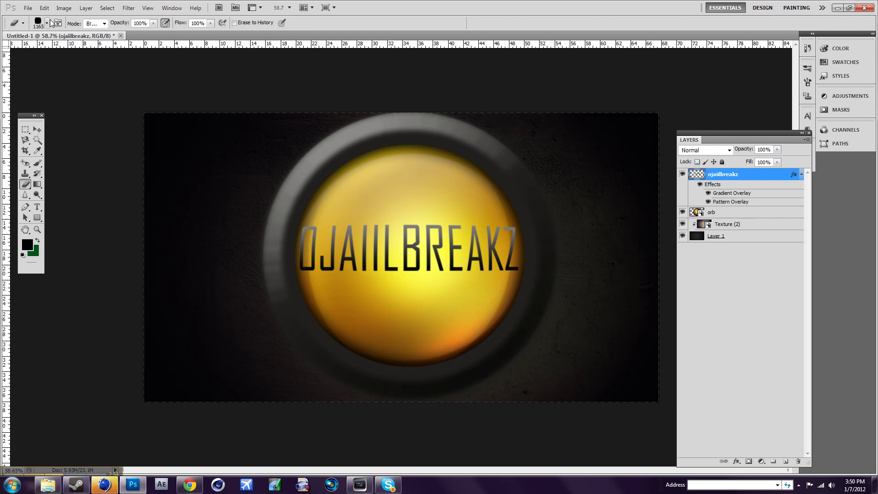
left_click(47, 23)
left_click(38, 49)
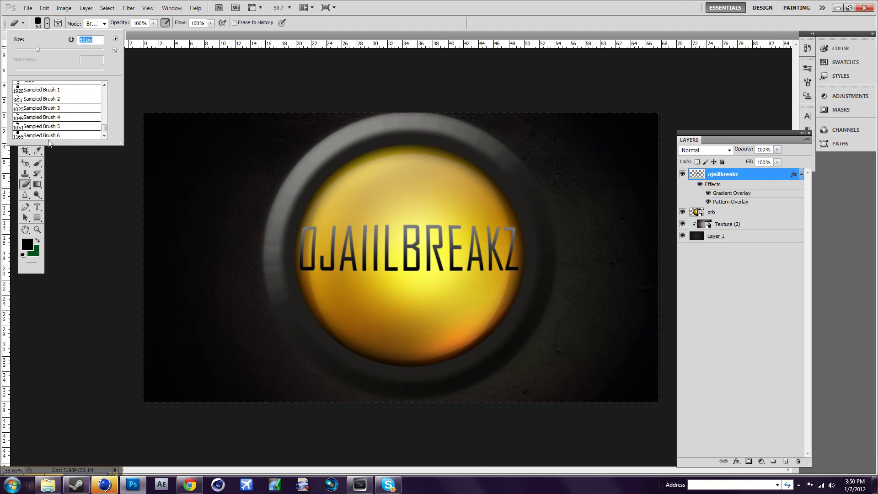
left_click_drag(104, 122, 103, 87)
left_click(98, 85)
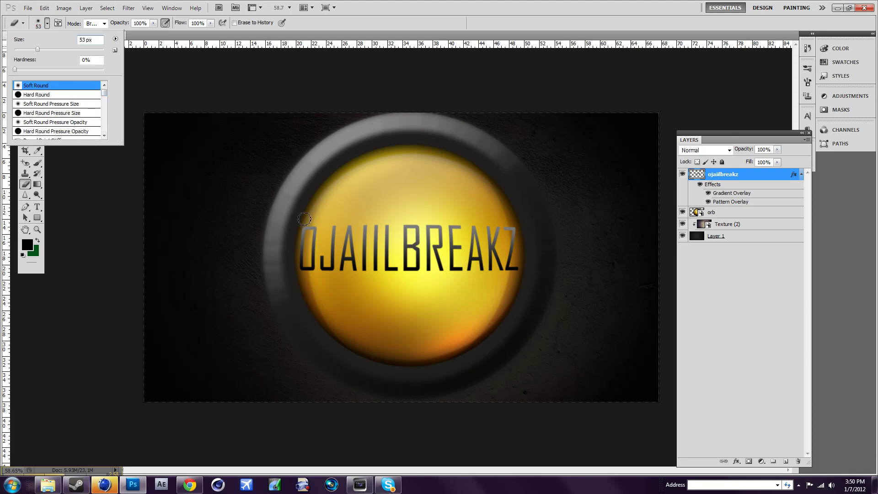
left_click(49, 49)
left_click(514, 272)
- Erase along the bottom of the letters, undoing a stroke across the tops of OJAIIL
left_click_drag(514, 272, 252, 277)
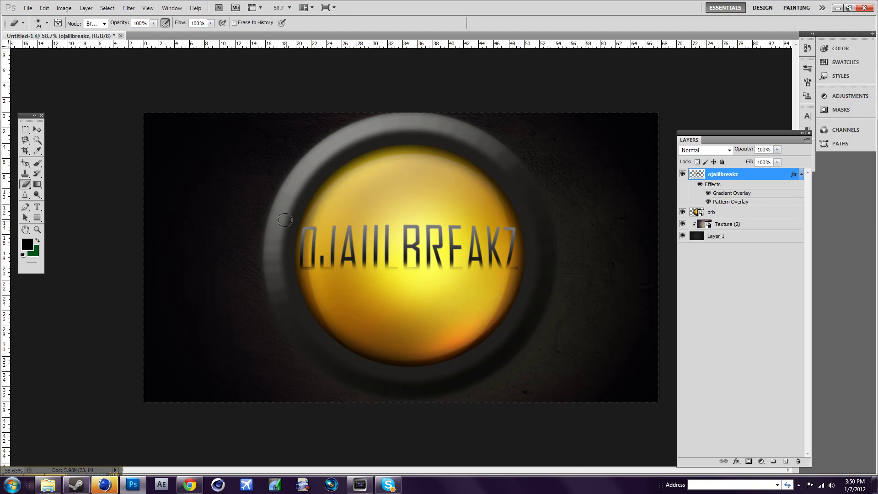
left_click_drag(290, 225, 555, 226)
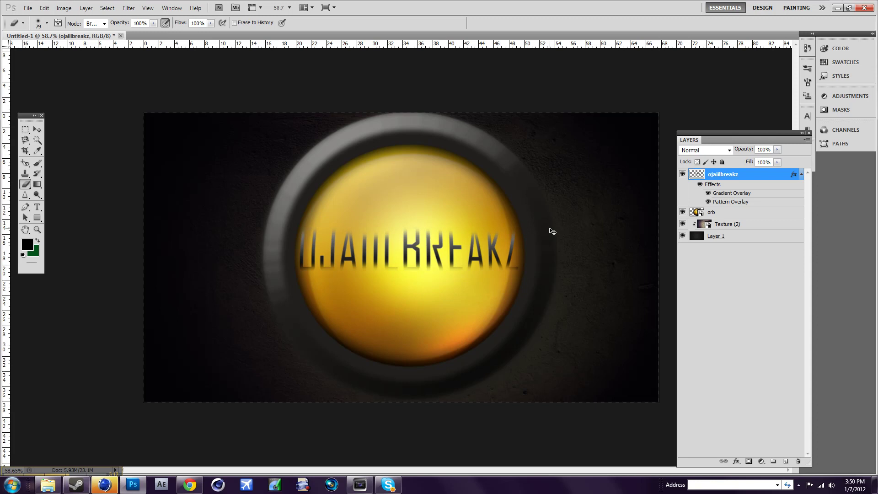
key("ctrl+z")
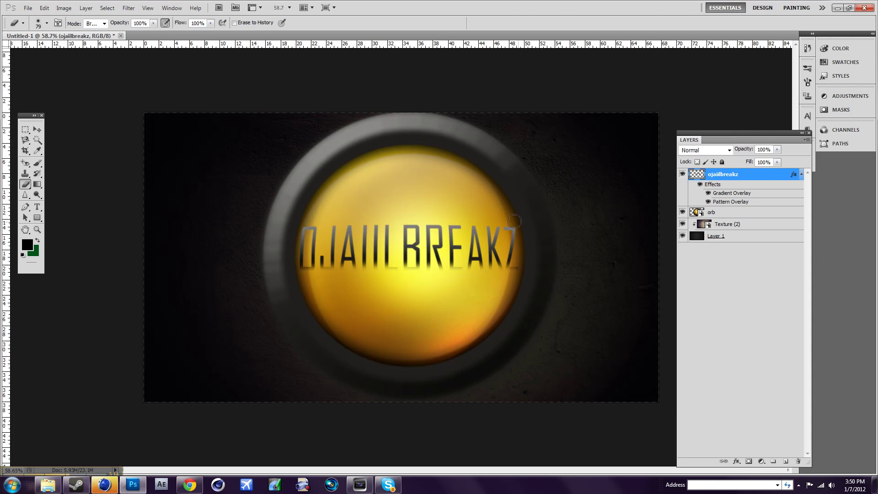
scroll(503, 169, "down", 2)
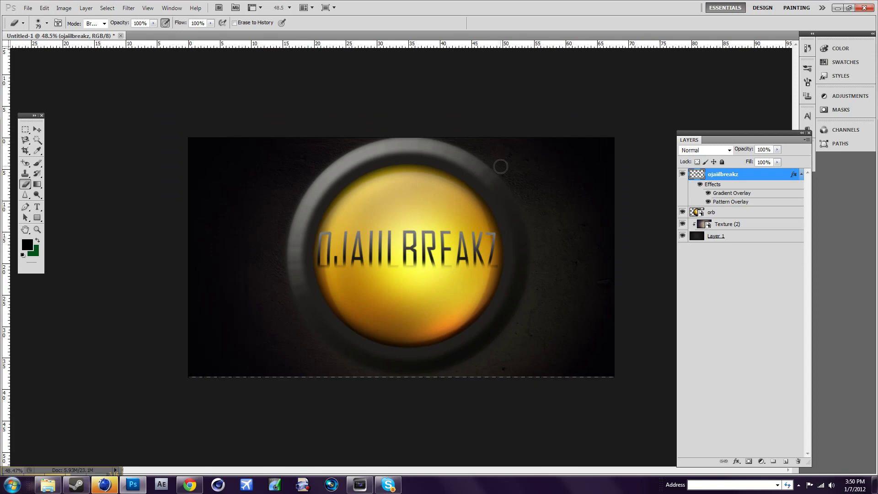
scroll(500, 167, "up", 1)
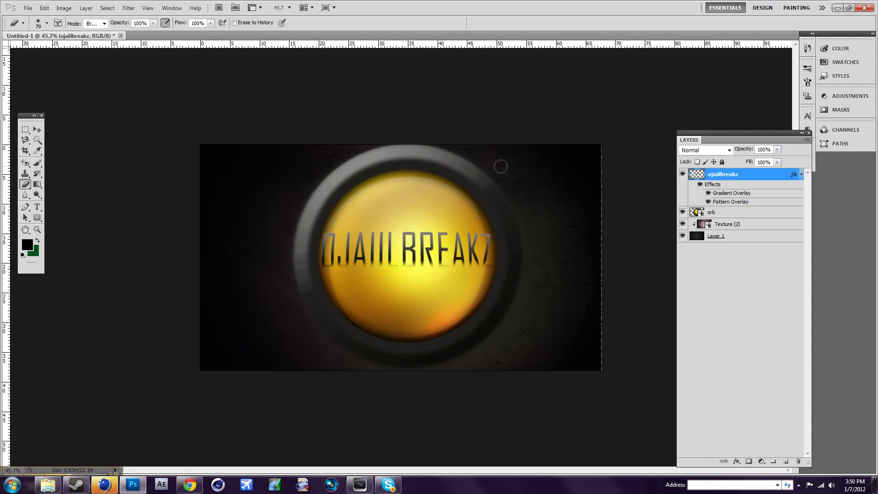
left_click(128, 8)
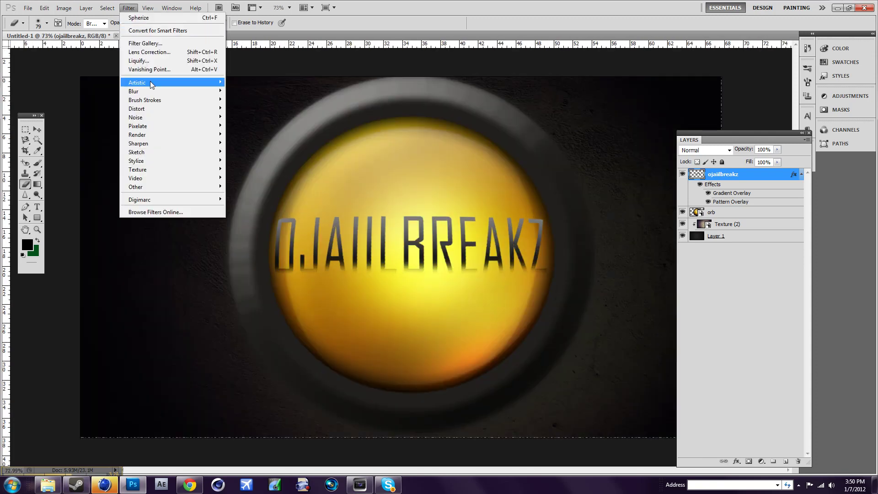
mouse_move(160, 93)
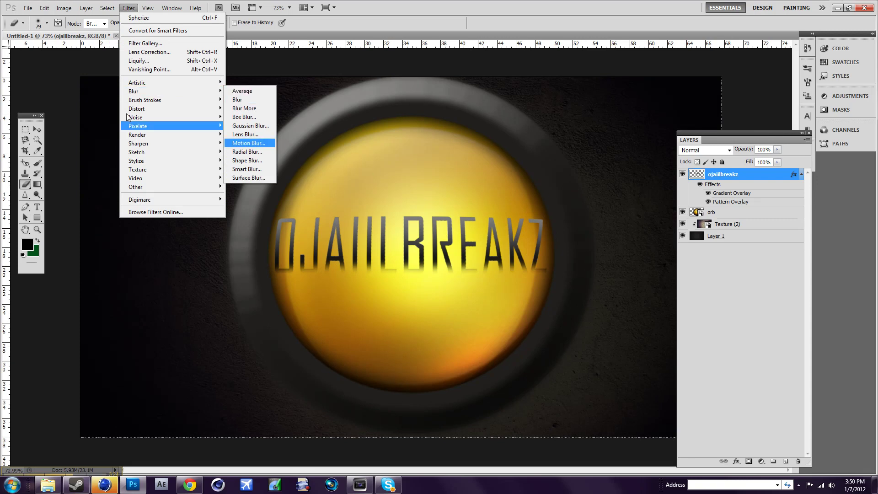
left_click(735, 324)
left_click(766, 333)
scroll(396, 230, "down", 3)
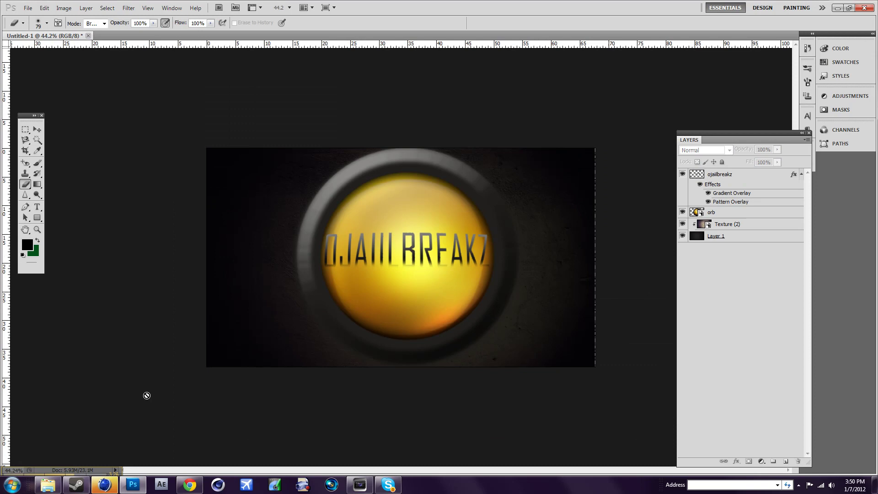
scroll(385, 326, "down", 3)
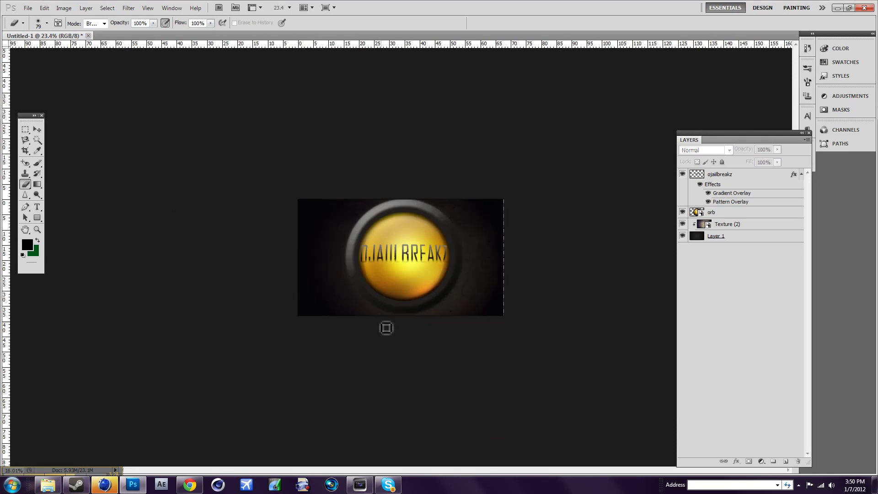
scroll(385, 326, "down", 3)
scroll(384, 327, "up", 3)
scroll(382, 323, "up", 2)
scroll(379, 321, "up", 2)
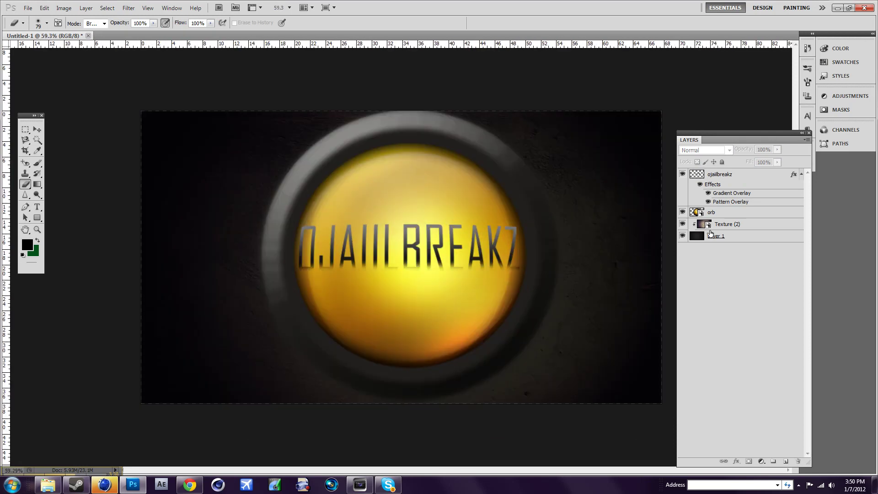
- Give the orb layer a default Drop Shadow layer style
left_click(732, 214)
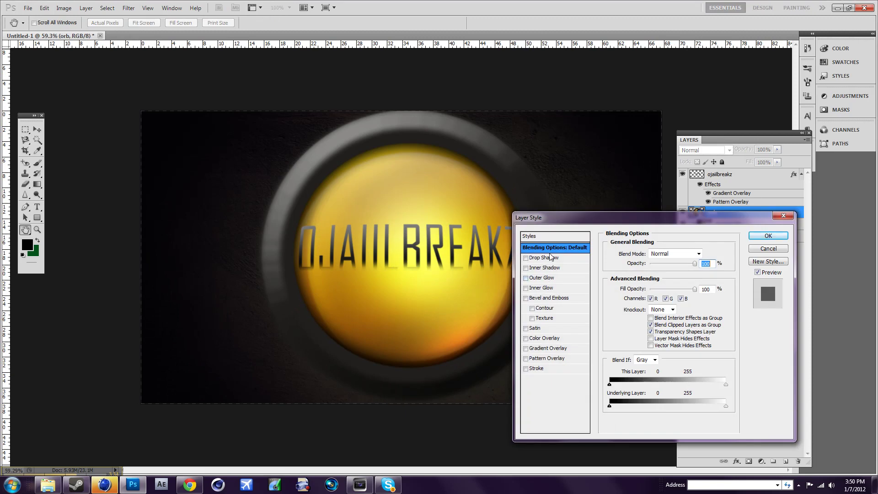
left_click(544, 258)
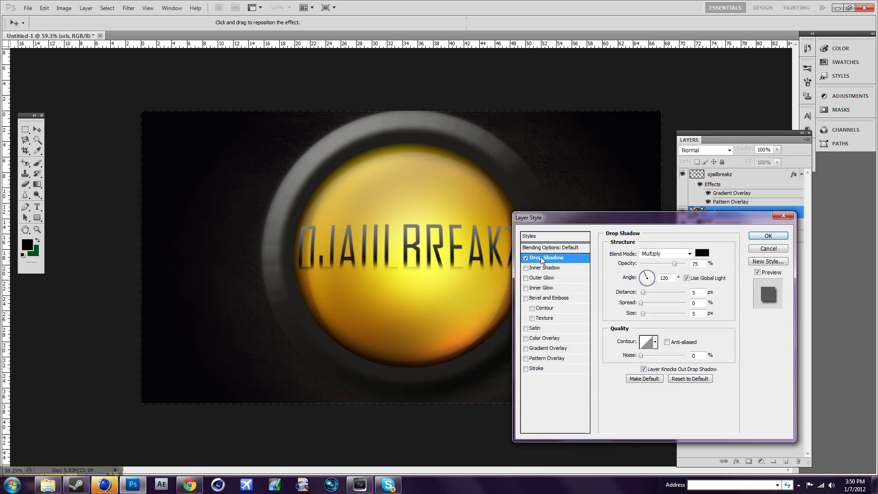
left_click(761, 235)
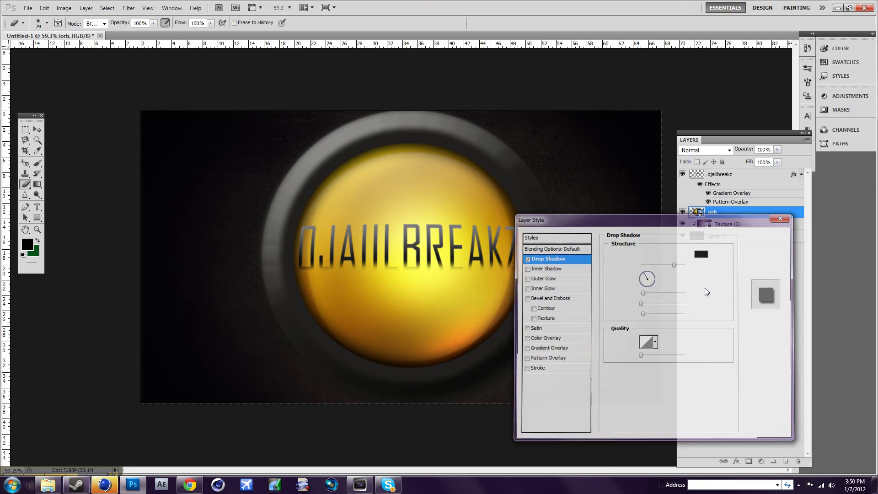
scroll(655, 330, "down", 1)
scroll(584, 309, "down", 1)
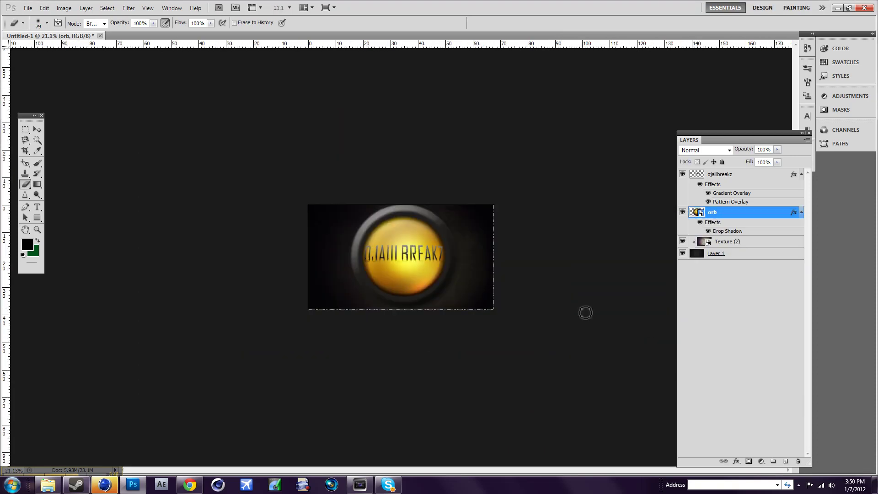
scroll(490, 308, "up", 3)
scroll(471, 316, "up", 1)
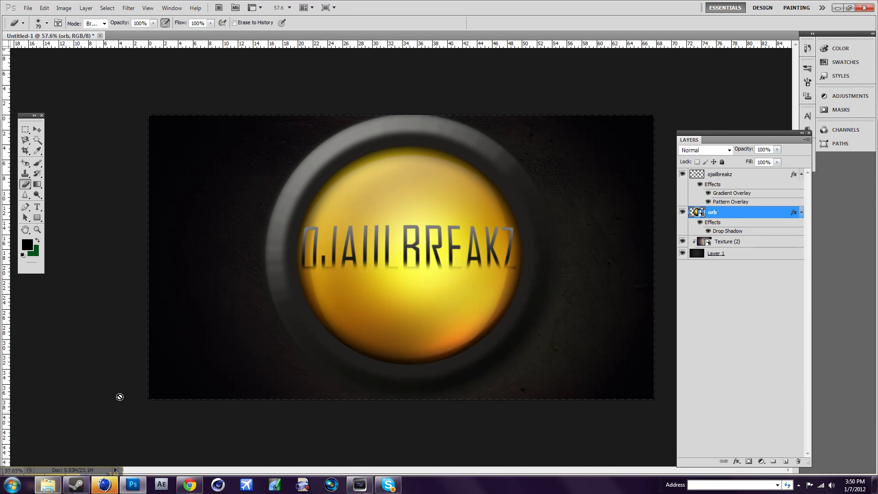
scroll(336, 343, "down", 3)
scroll(337, 346, "down", 1)
scroll(335, 344, "up", 4)
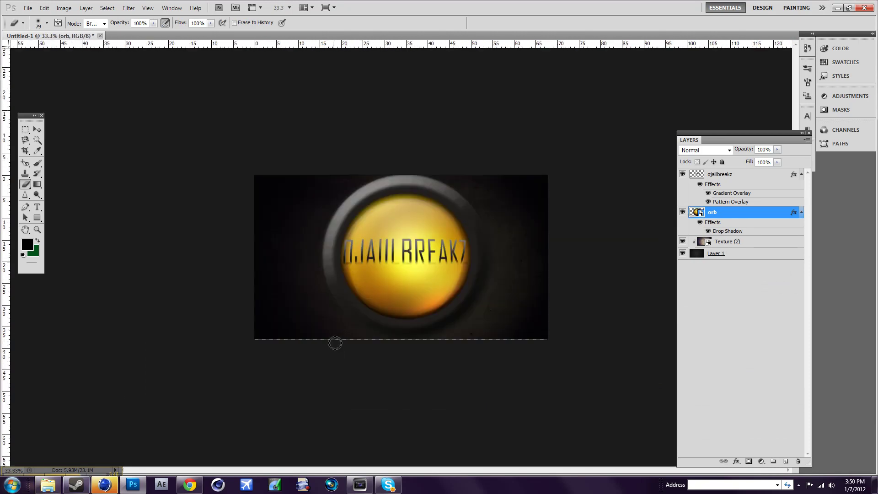
scroll(398, 303, "down", 4)
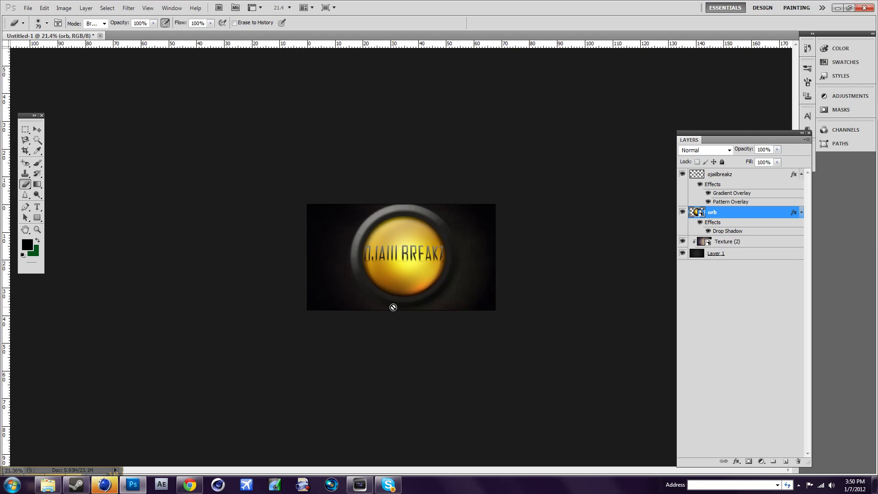
scroll(394, 306, "up", 3)
scroll(394, 308, "up", 2)
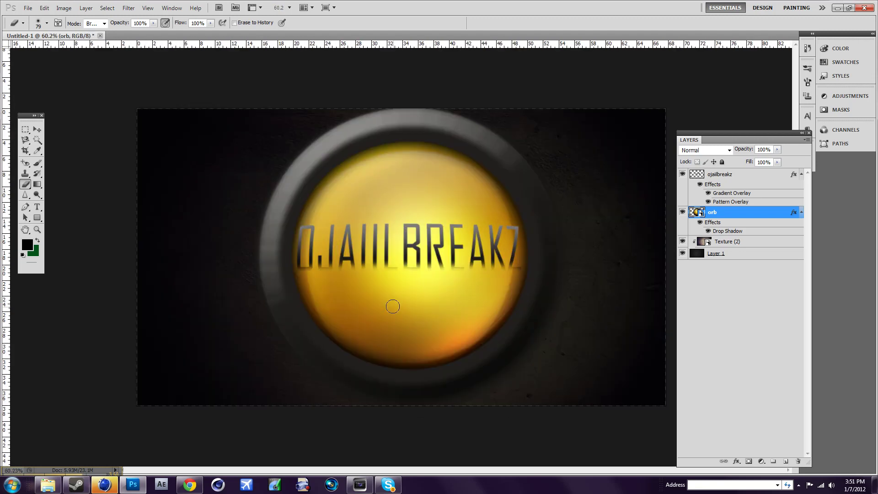
scroll(392, 306, "down", 1)
scroll(278, 405, "down", 2)
mouse_move(8, 490)
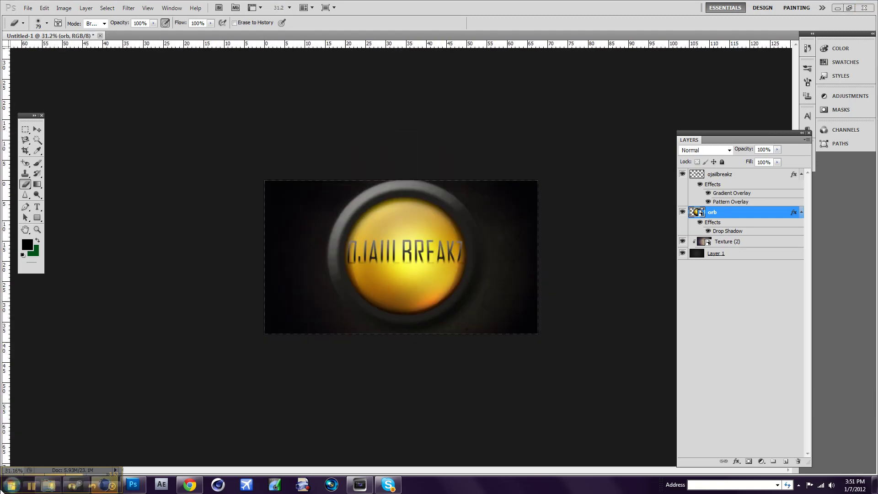